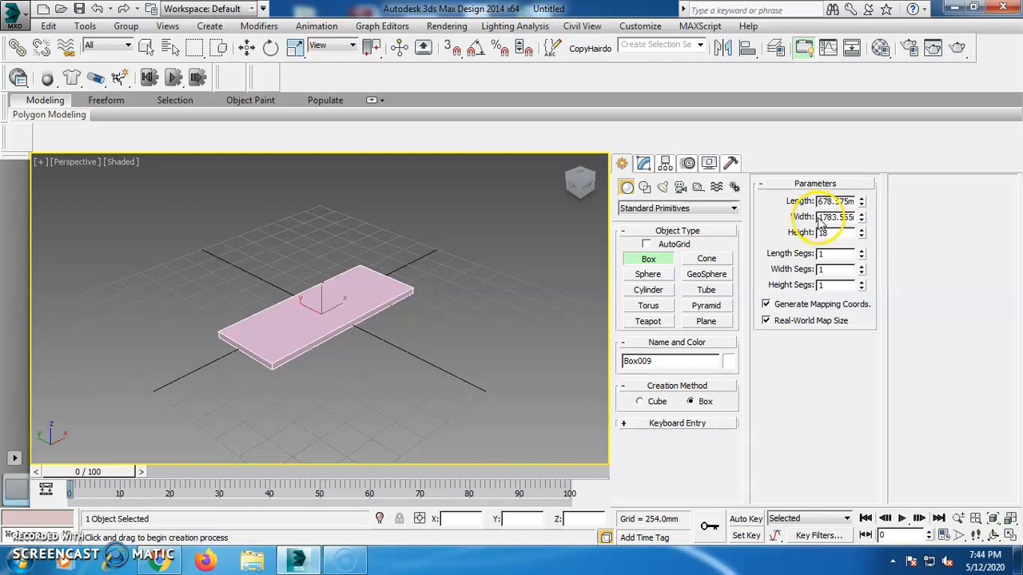
Set the box's width to 900 mm and its length to 580 mm, then finish creating it.
left_click(860, 217)
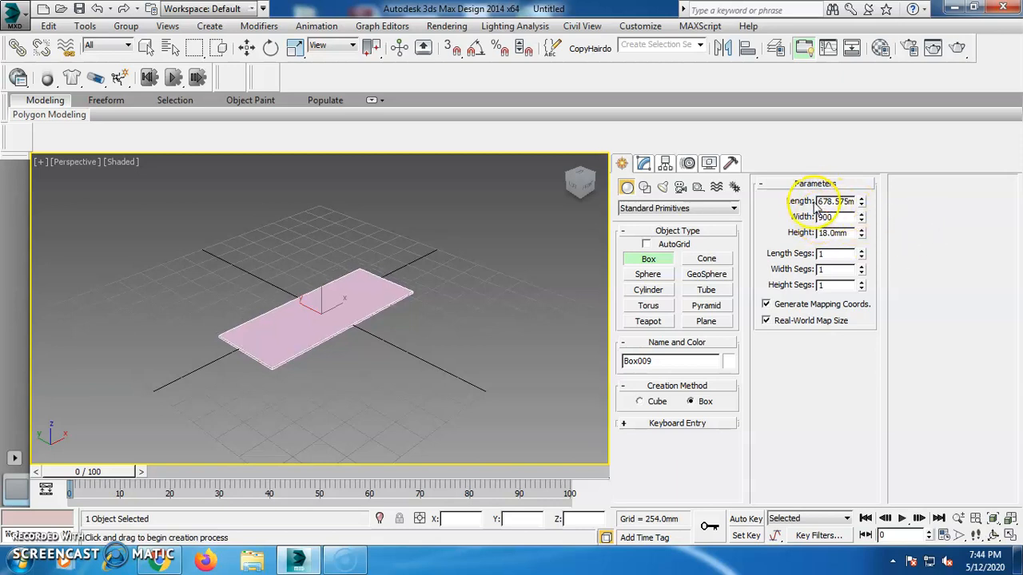
left_click_drag(819, 202, 864, 200)
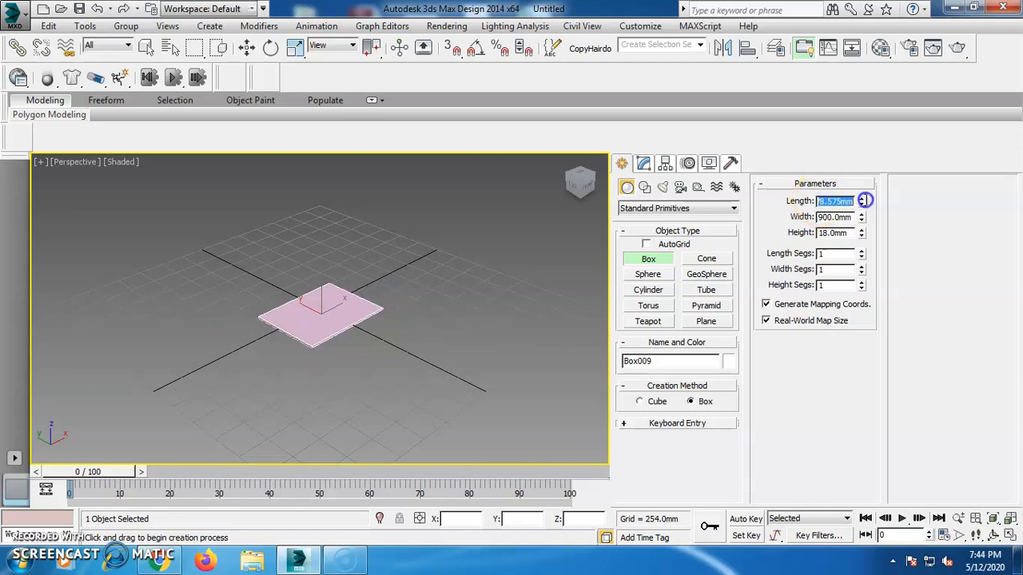
type("580")
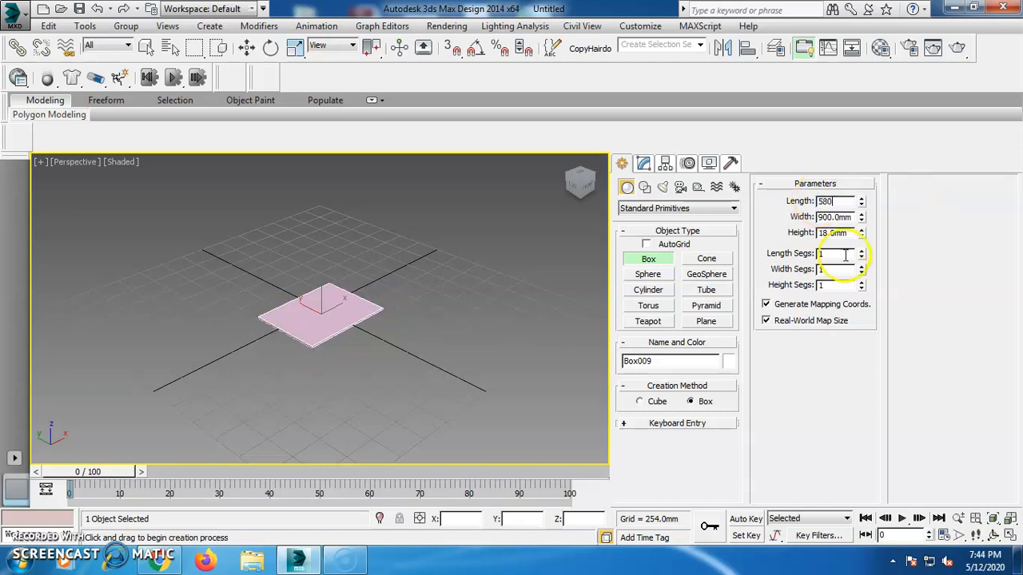
left_click(620, 162)
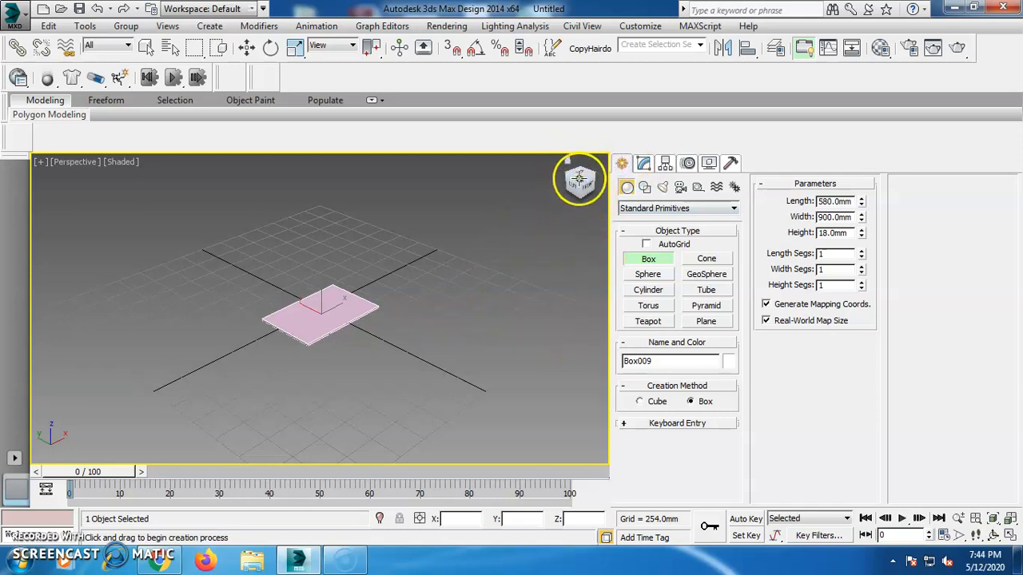
right_click(548, 270)
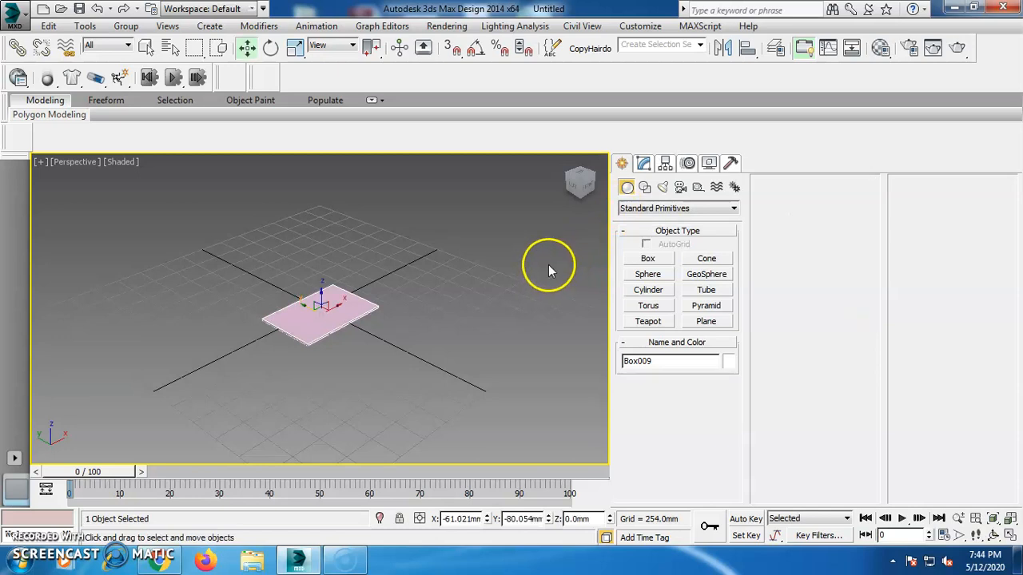
Switch to the top view and convert the box to an Editable Poly.
left_click(577, 172)
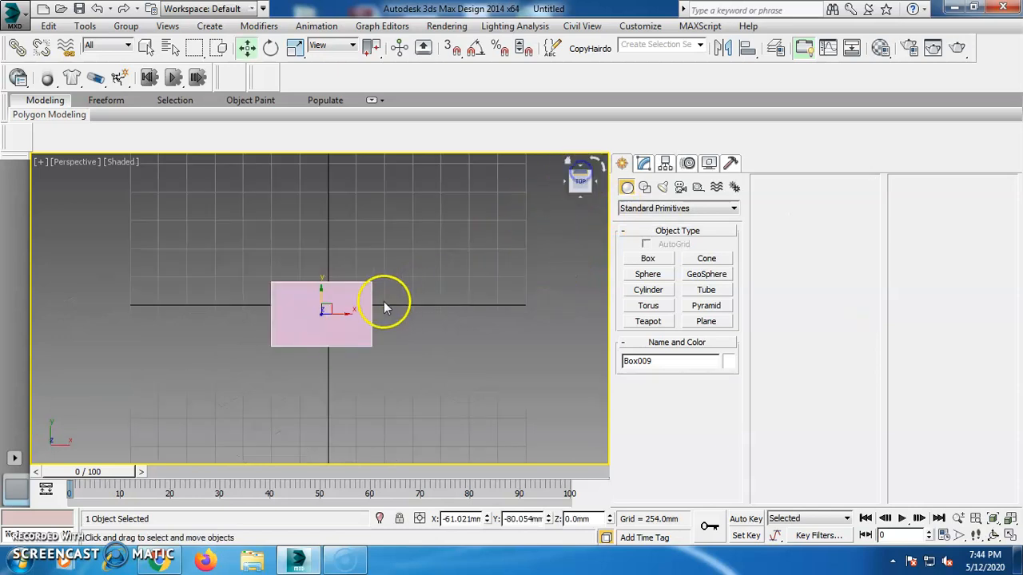
right_click(331, 308)
mouse_move(384, 447)
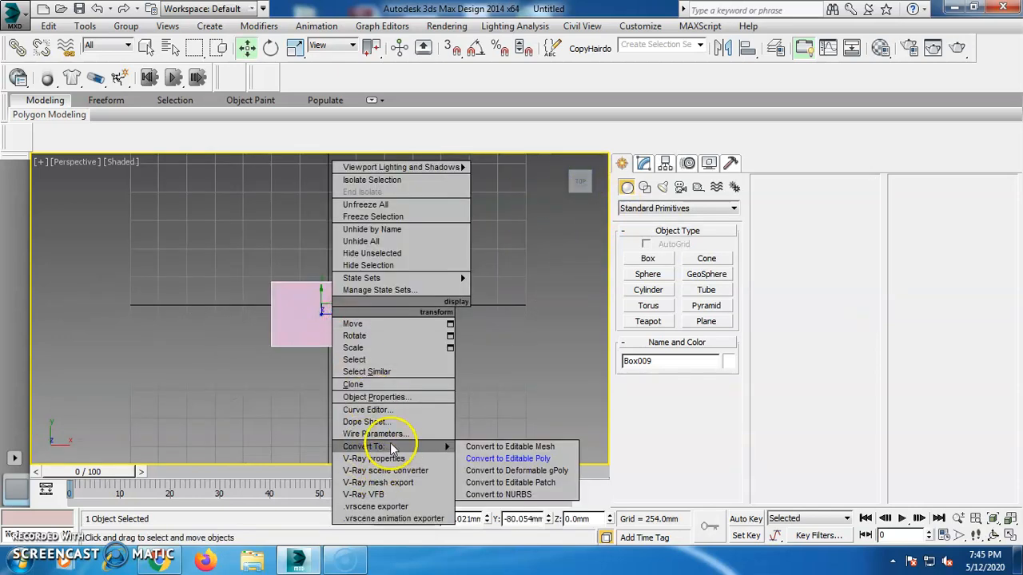
left_click(505, 457)
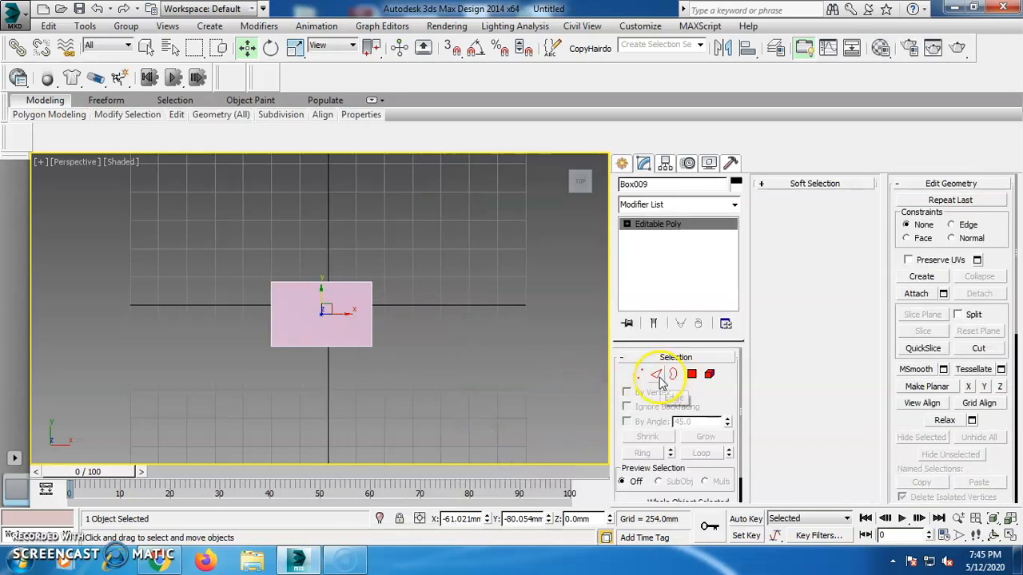
Connect the box's long front and back edges with 2 segments and a pinch of 90.
left_click(656, 374)
left_click_drag(339, 253, 308, 404)
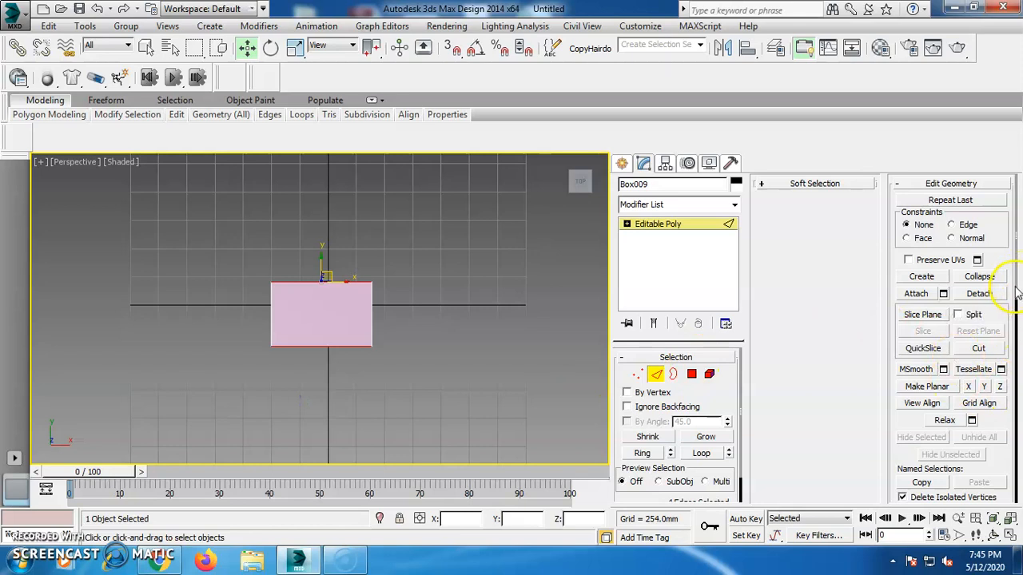
scroll(998, 402, "down", 10)
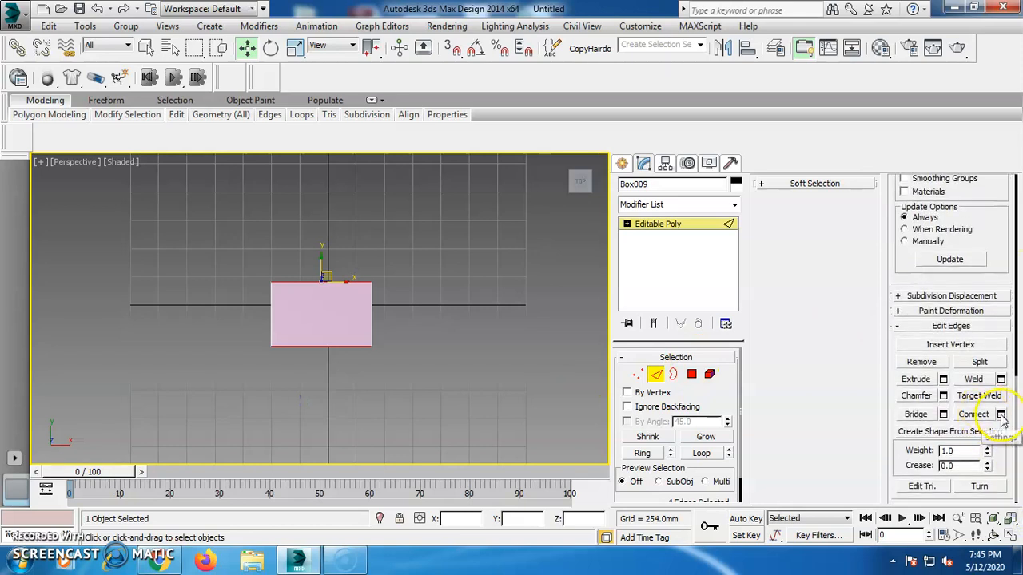
left_click(1001, 415)
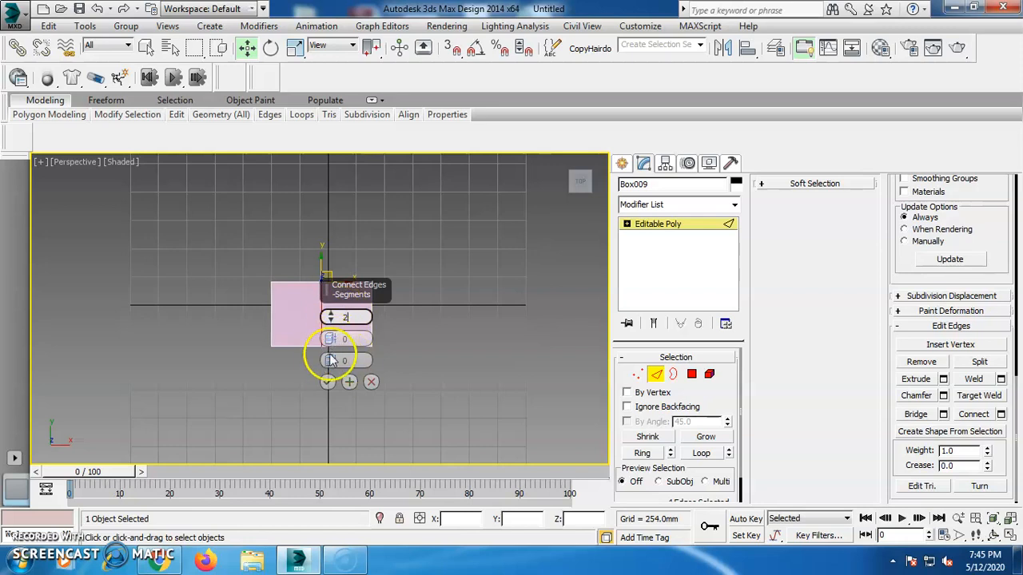
left_click(331, 337)
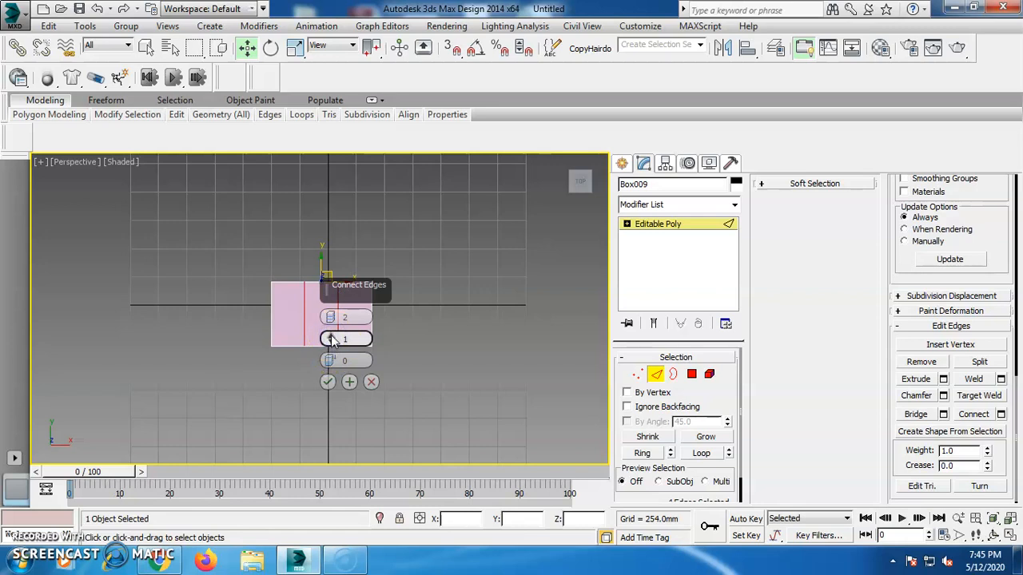
left_click_drag(330, 336, 332, 325)
mouse_move(355, 211)
left_mouse_down()
mouse_move(354, 194)
mouse_move(335, 339)
mouse_move(371, 207)
left_mouse_up()
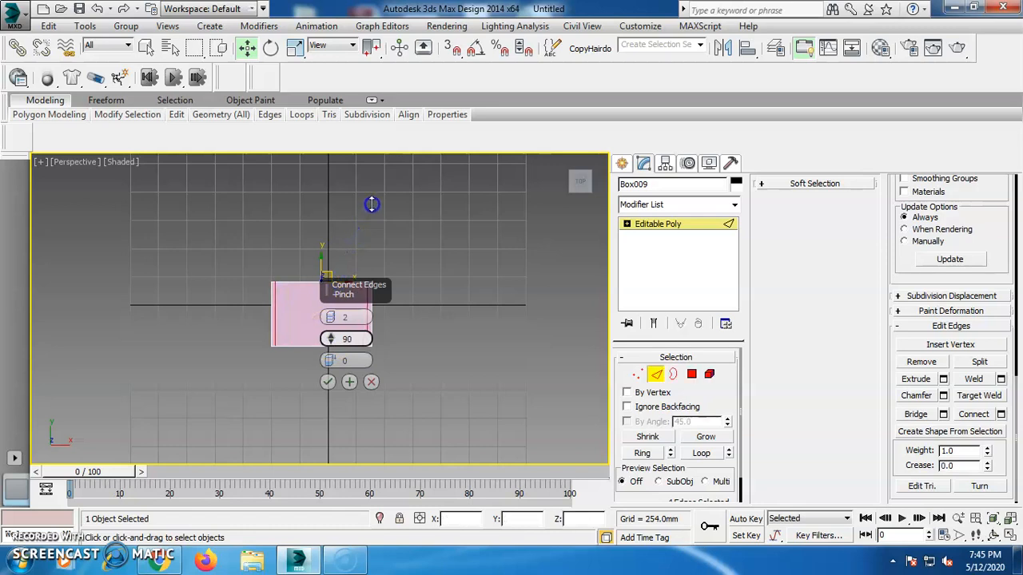
left_click(327, 381)
left_click_drag(413, 324, 235, 327)
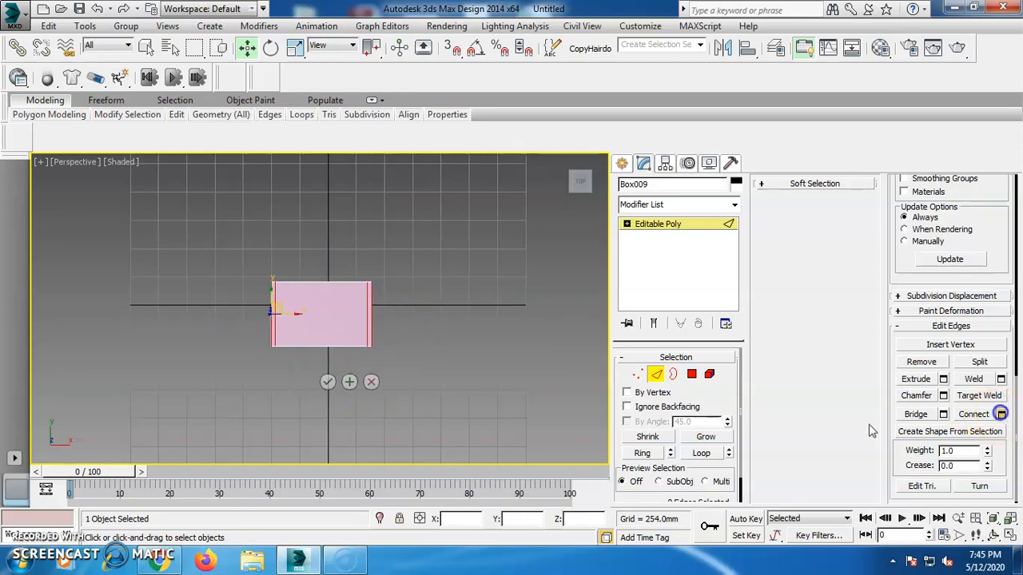
left_click(1000, 414)
type("1")
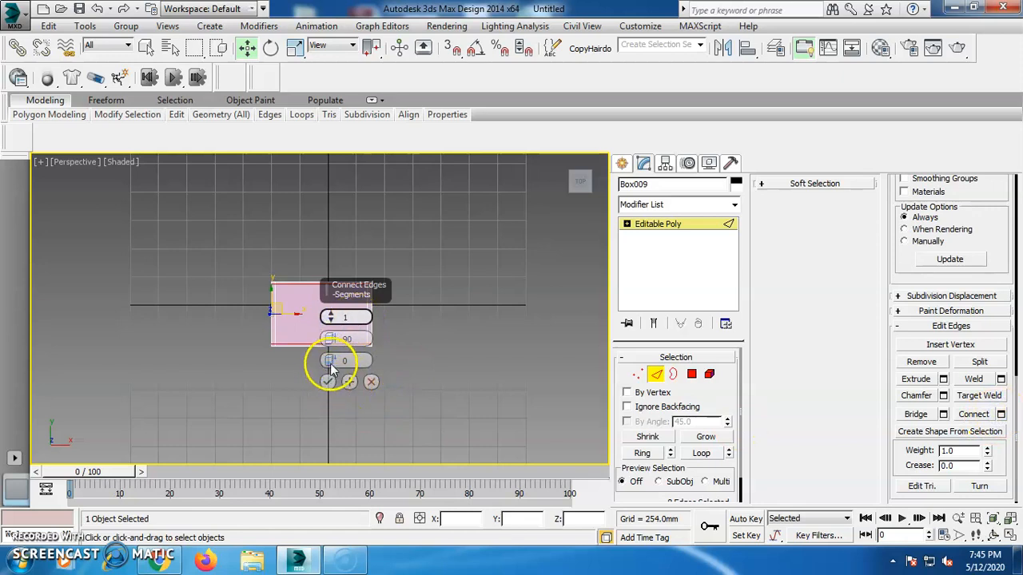
left_click(330, 365)
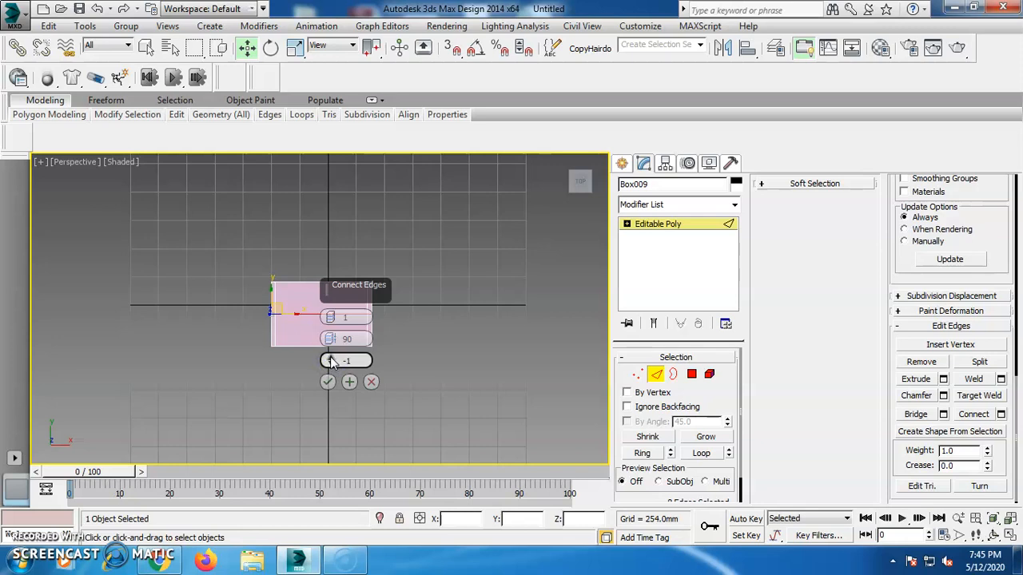
left_click_drag(332, 262, 331, 324)
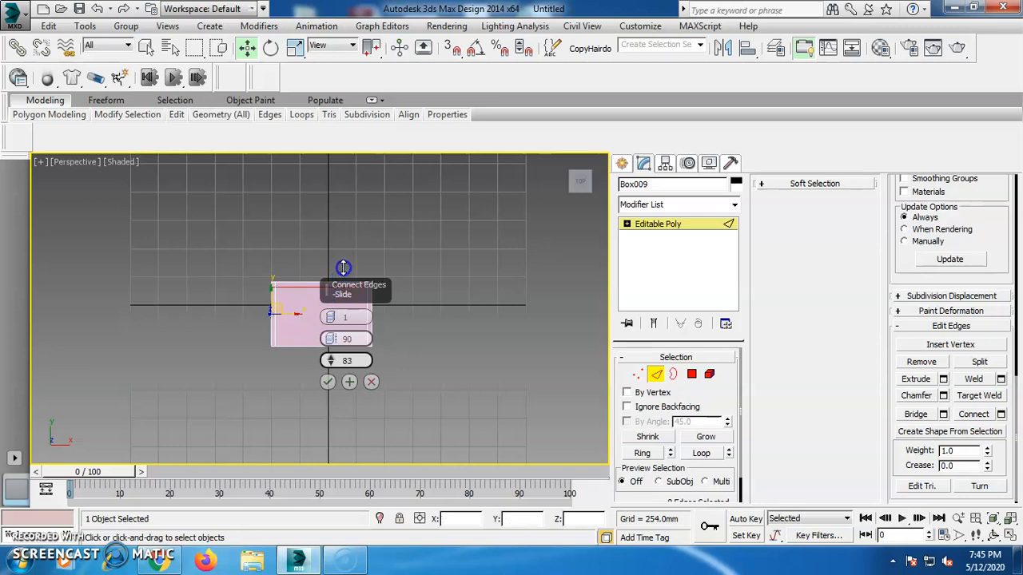
left_click_drag(342, 266, 345, 270)
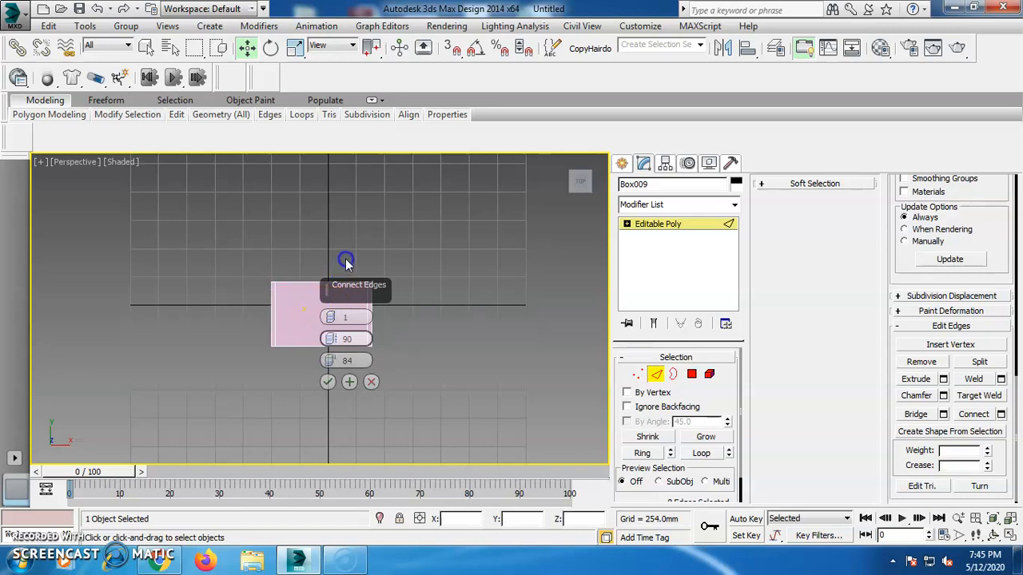
left_click(370, 381)
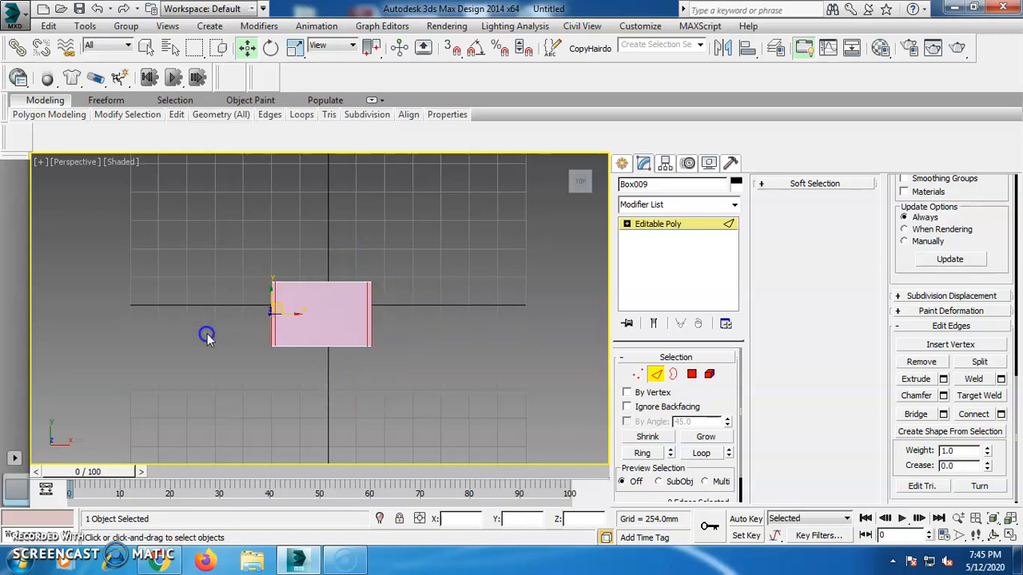
Connect the front-to-back edges twice in succession near the back edge, each time with 1 segment, pinch 90 and slide 90.
left_click(1001, 414)
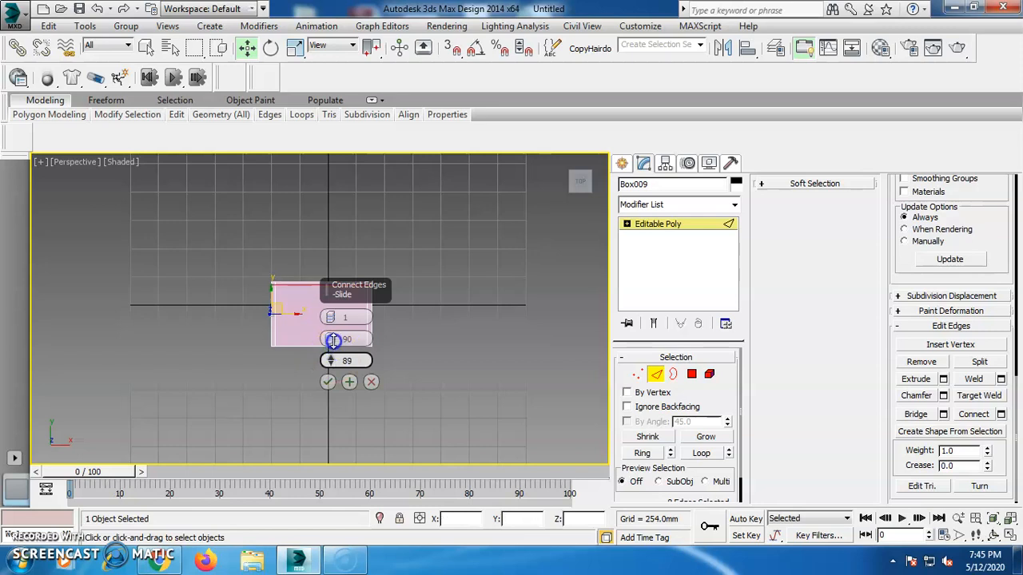
left_click(328, 382)
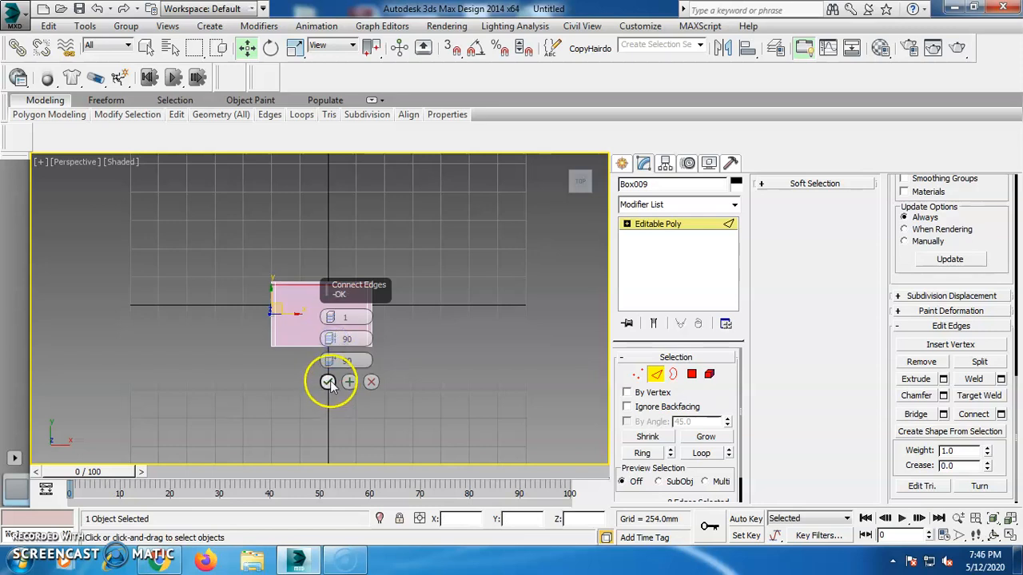
left_click_drag(392, 315, 224, 332)
left_click(1000, 414)
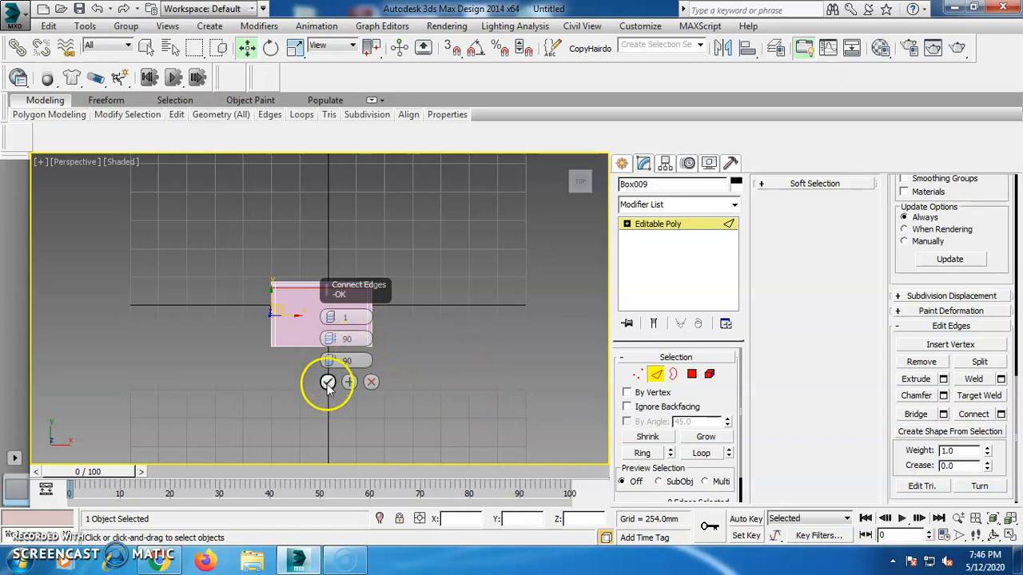
left_click(327, 381)
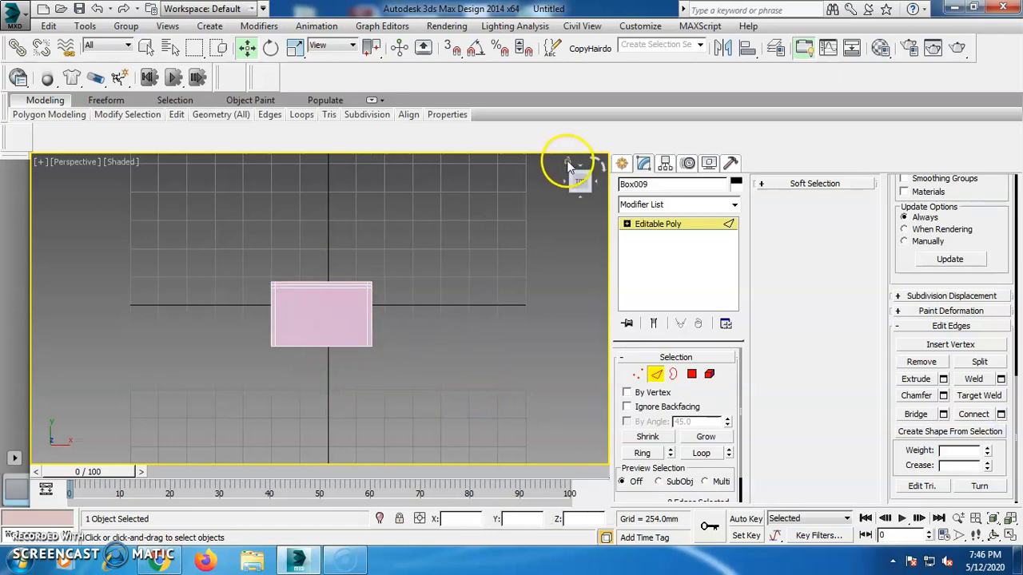
Extrude the long narrow top polygon between the two back edge loops By Polygon to a height of 682 mm.
left_click(567, 165)
scroll(332, 305, "up", 5)
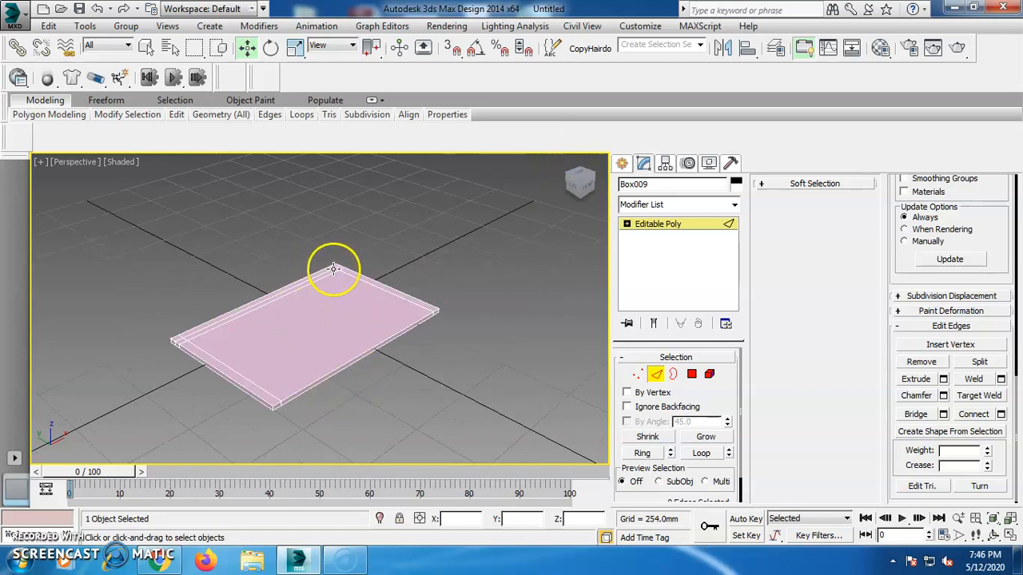
scroll(289, 270, "up", 3)
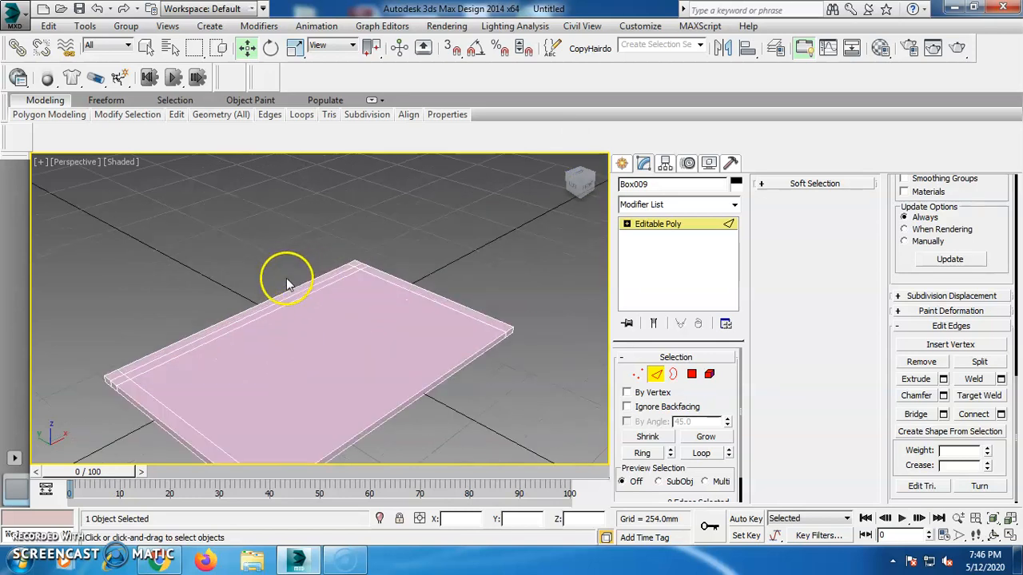
left_click(233, 325)
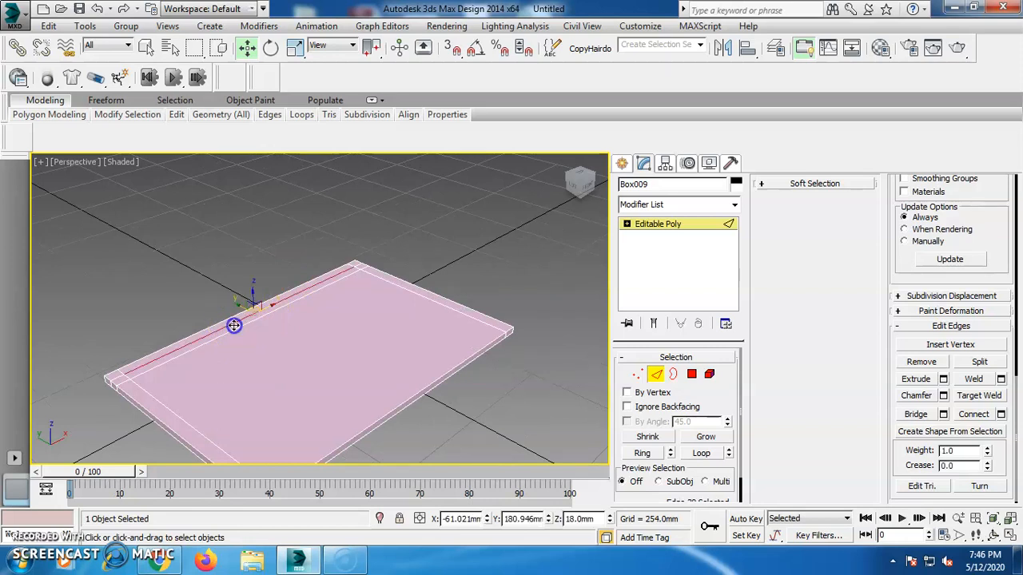
left_click(691, 374)
left_click(228, 328)
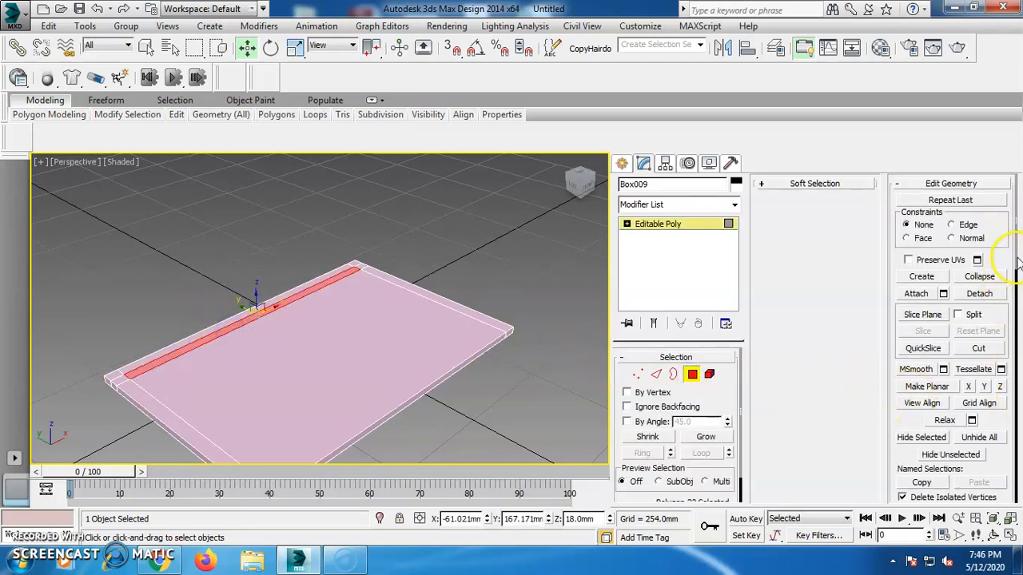
left_click_drag(1013, 270, 1013, 467)
left_click(942, 321)
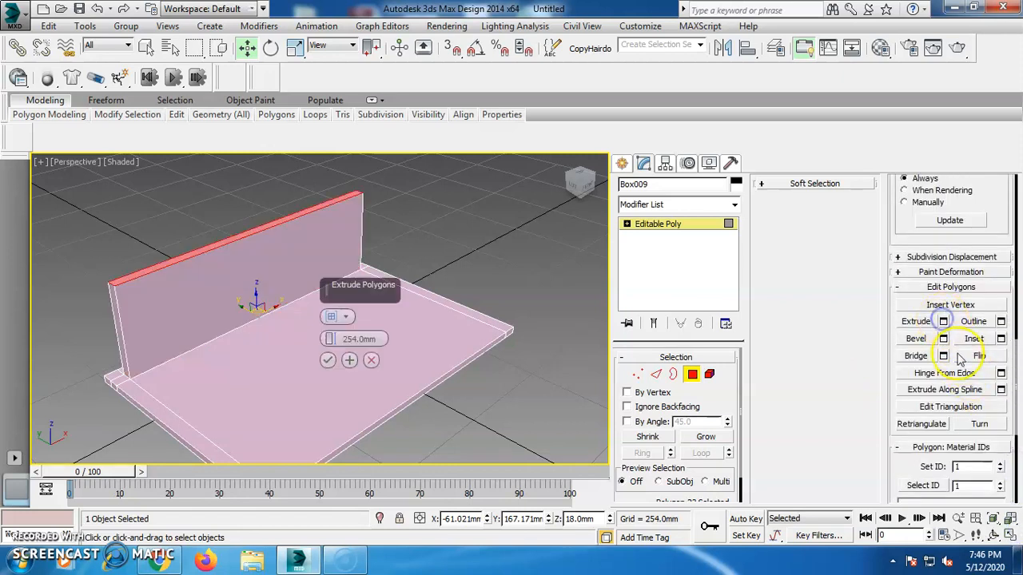
left_click(346, 317)
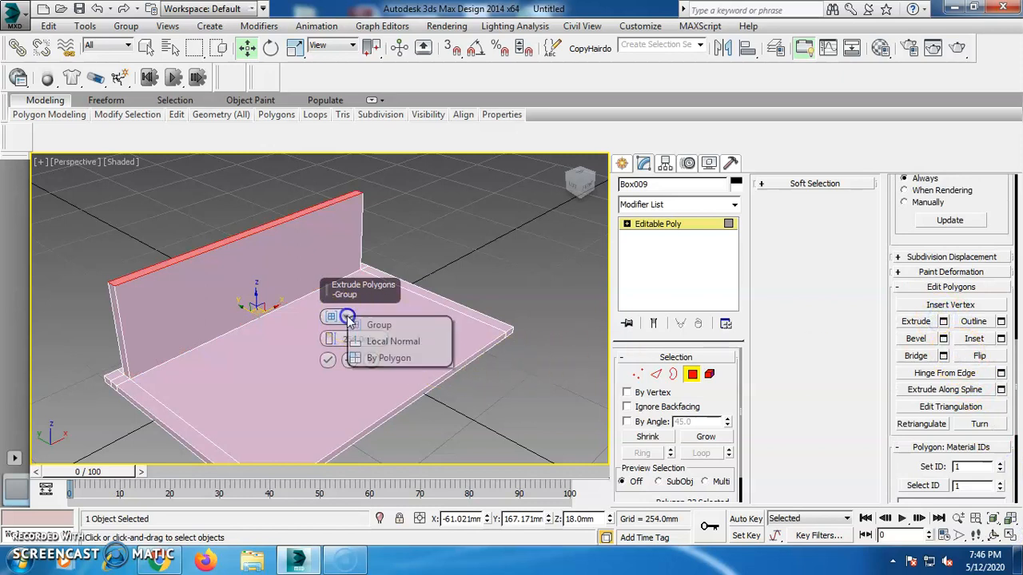
left_click(385, 359)
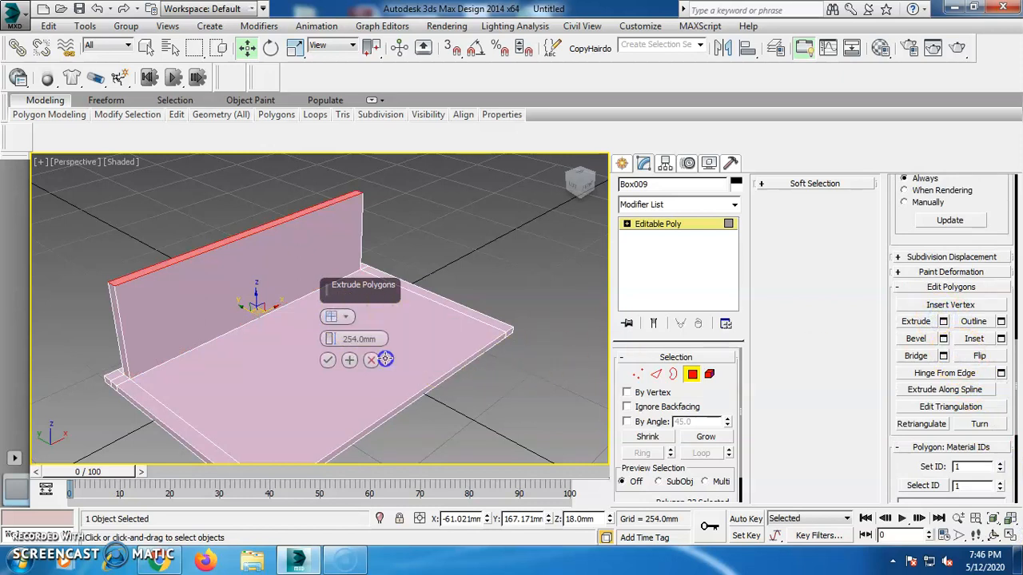
double_click(345, 339)
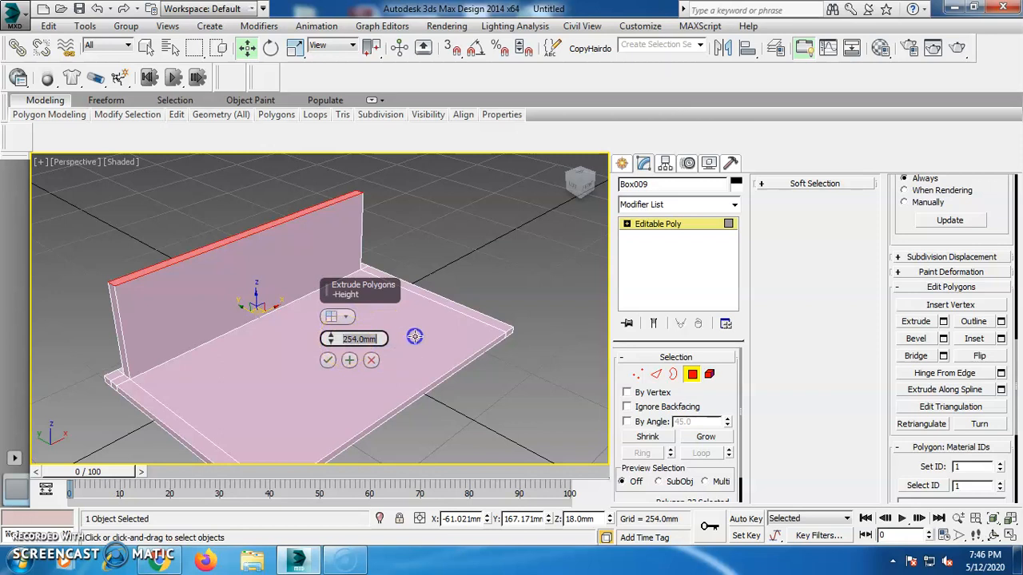
type("7")
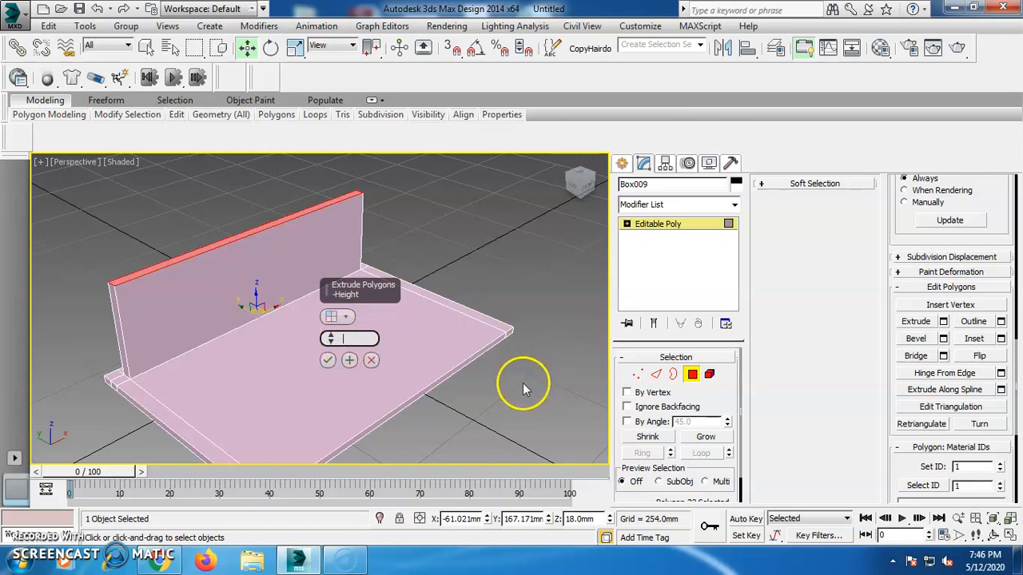
type("682")
left_click(327, 359)
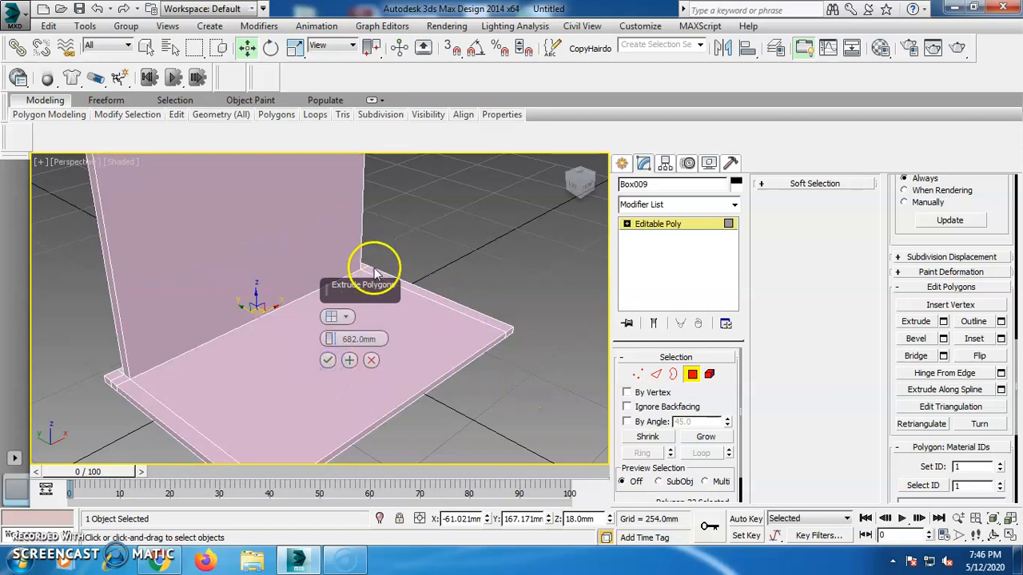
left_click(326, 360)
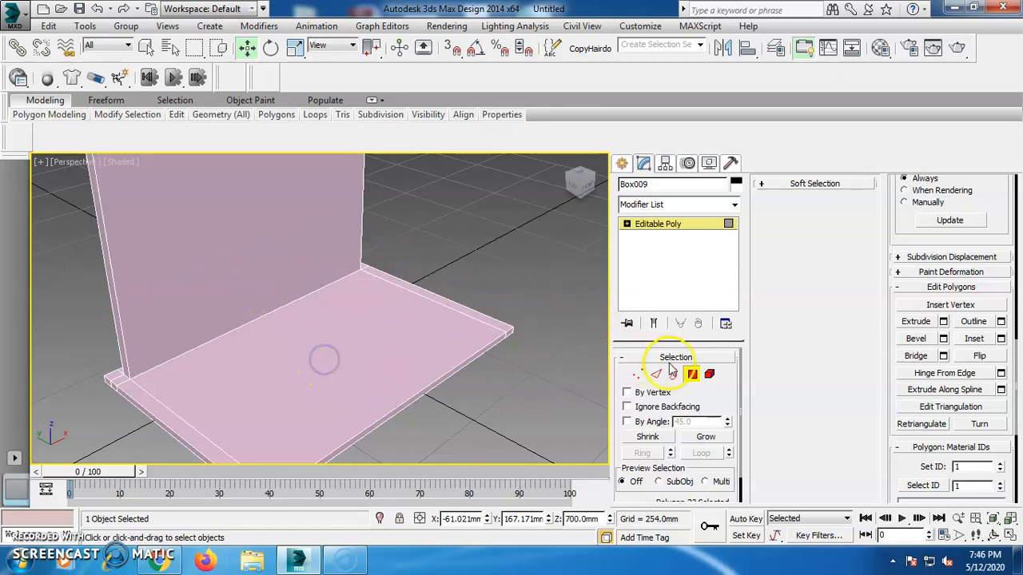
left_click_drag(580, 182, 483, 200)
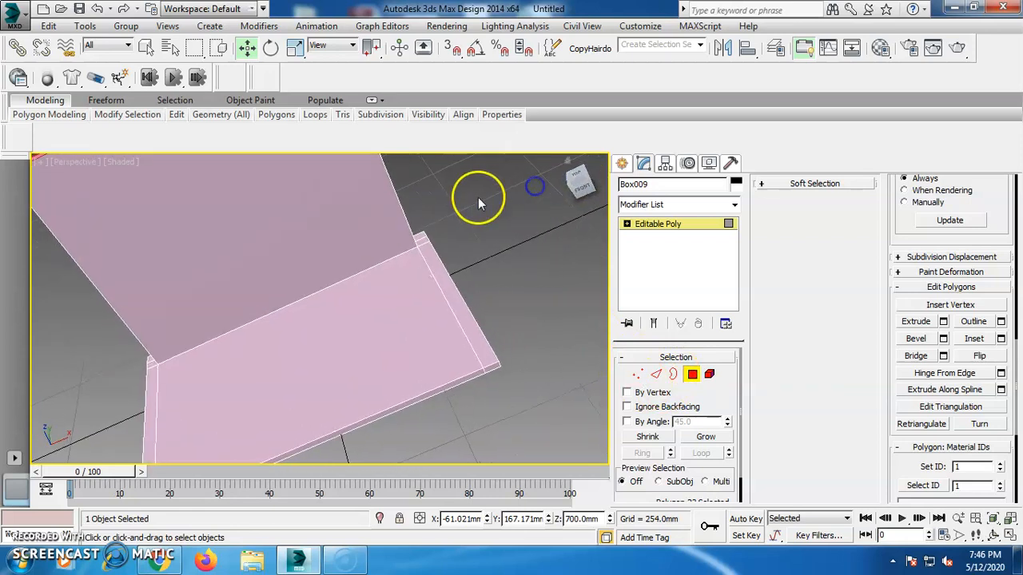
Extrude the two small top polygons at the base's right back corner to a height of 682 mm.
scroll(432, 217, "up", 3)
left_click(412, 244)
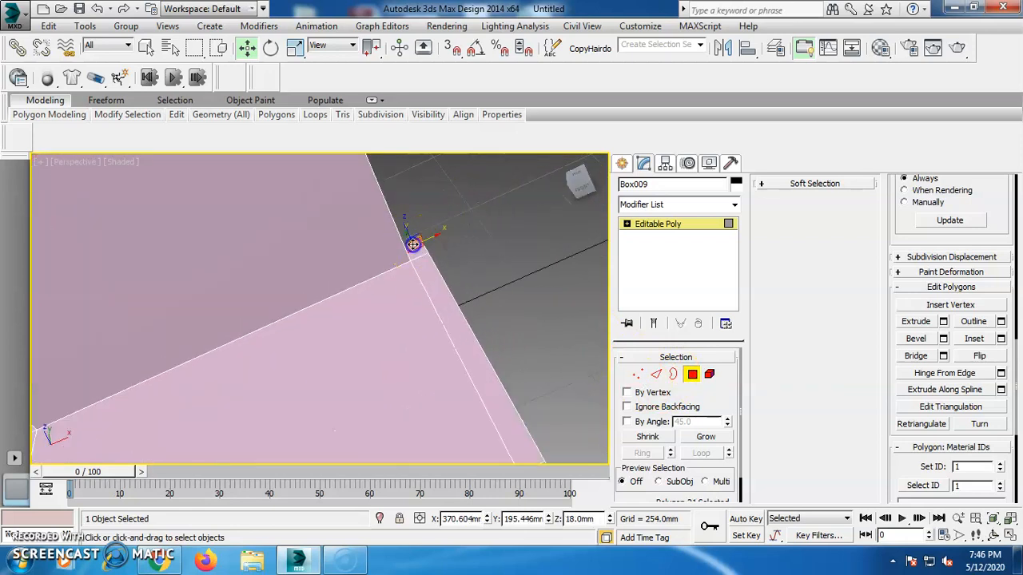
left_click(944, 322)
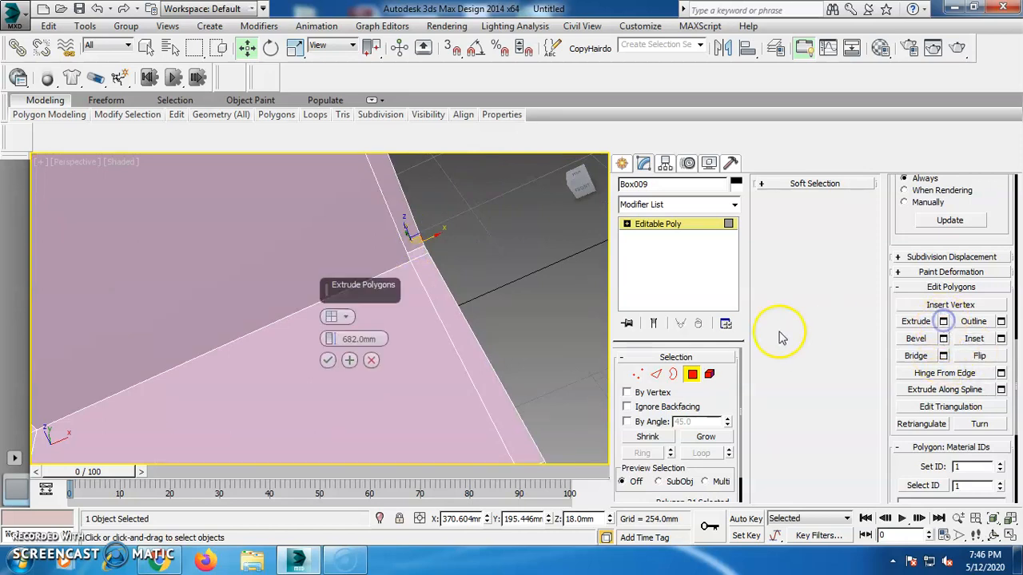
left_click(329, 362)
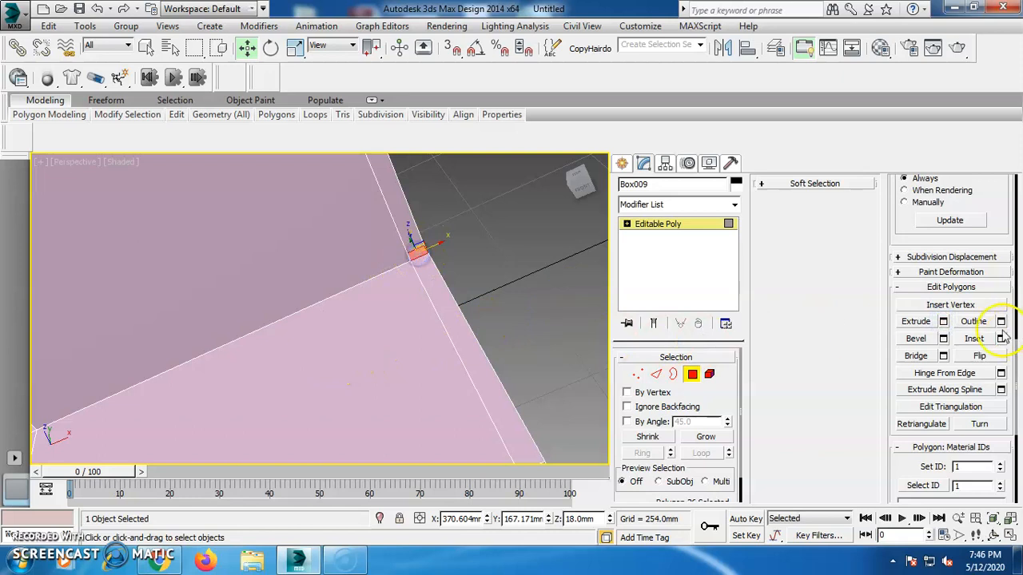
left_click(944, 321)
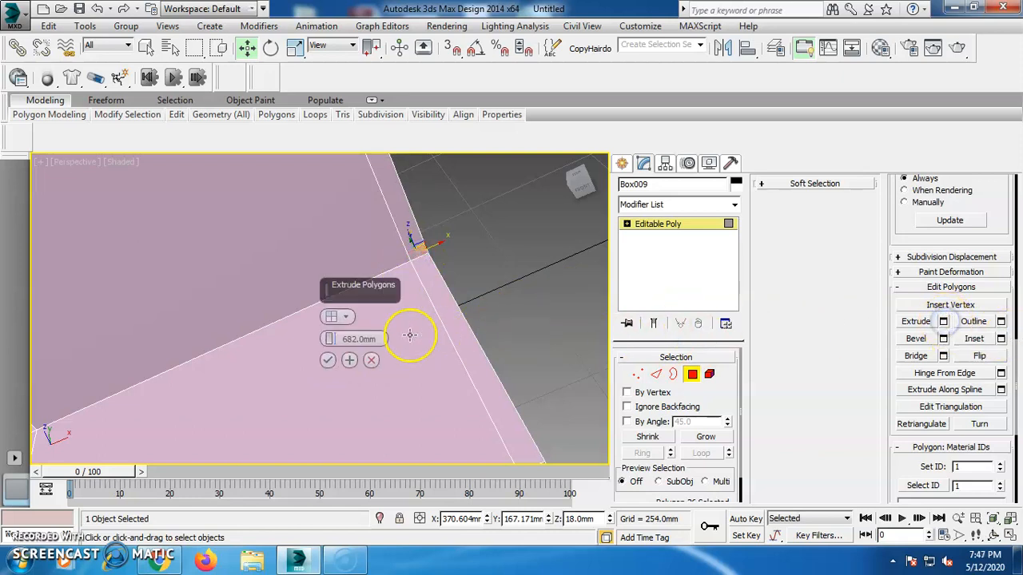
left_click(328, 361)
Extrude the long narrow top polygon along the base's right edge 682 mm to form the right side panel.
left_click(438, 302)
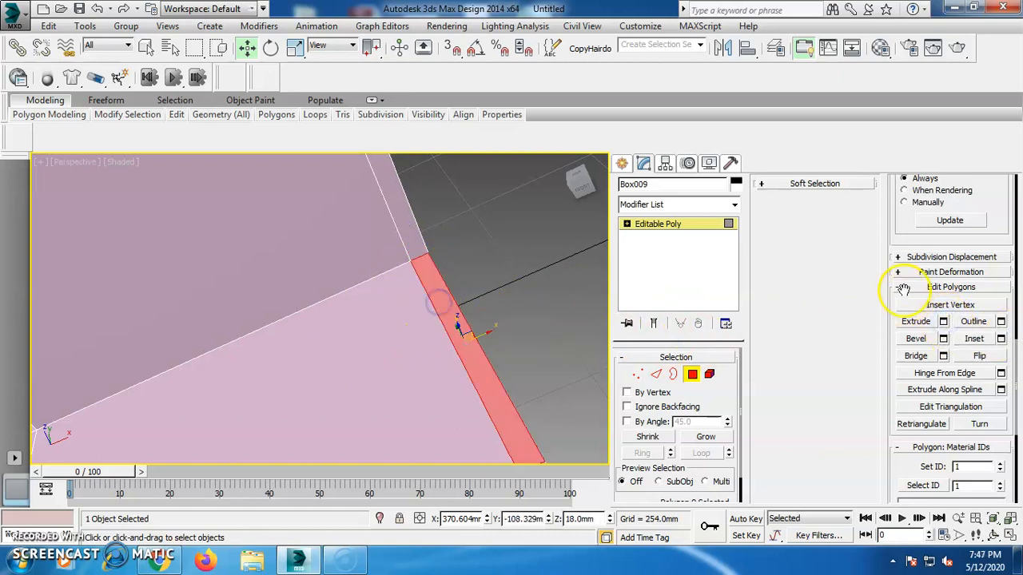
left_click(943, 322)
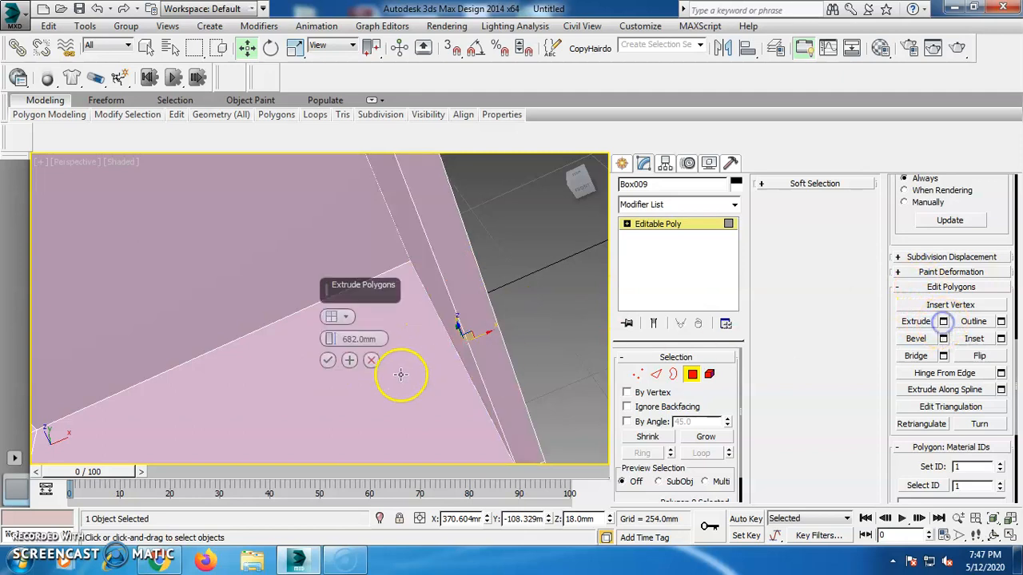
left_click(331, 361)
left_click(486, 292)
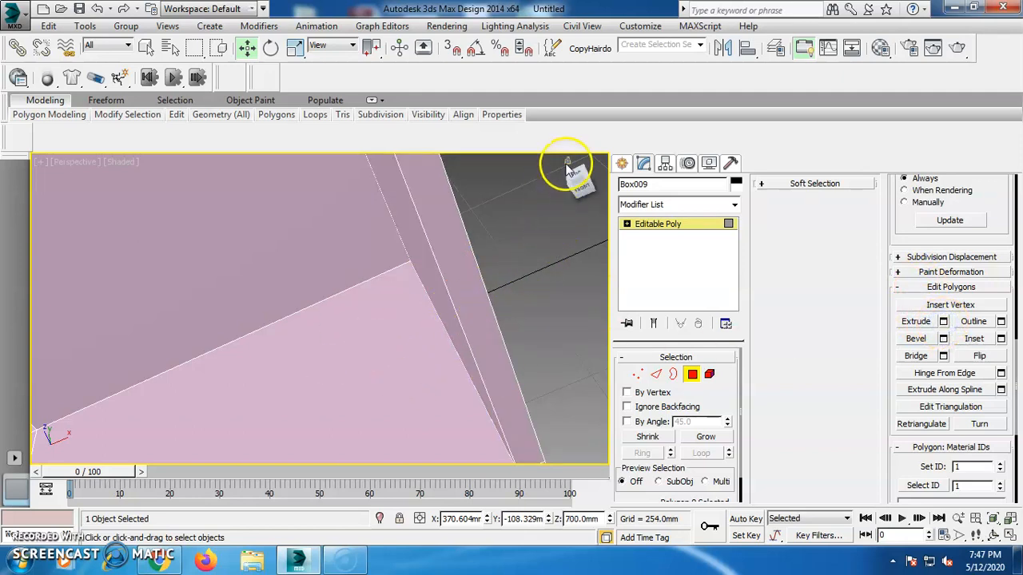
Extrude the two small top polygons at the base's left back corner by 682 mm.
left_click(567, 160)
scroll(252, 319, "up", 10)
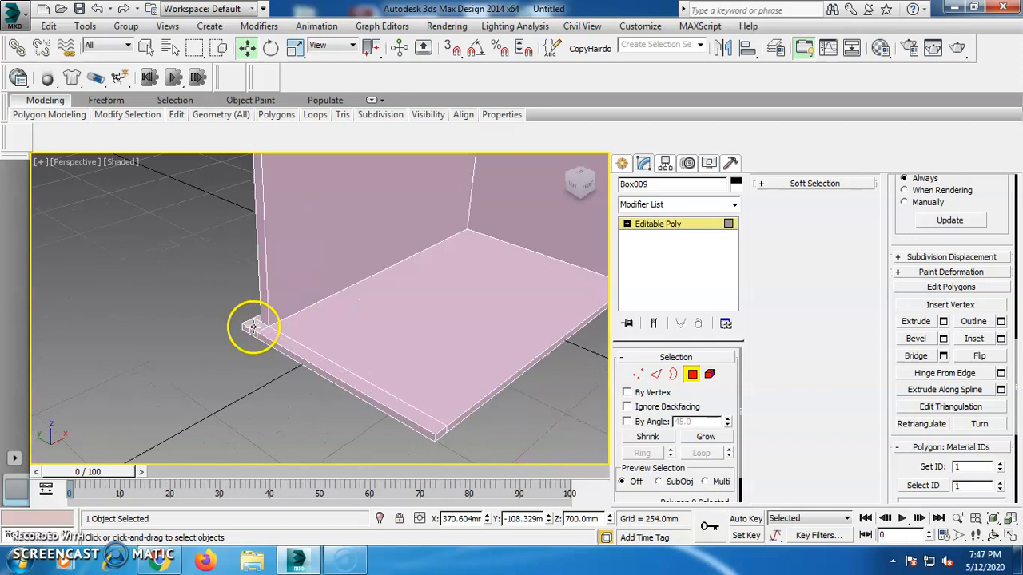
left_click(251, 321)
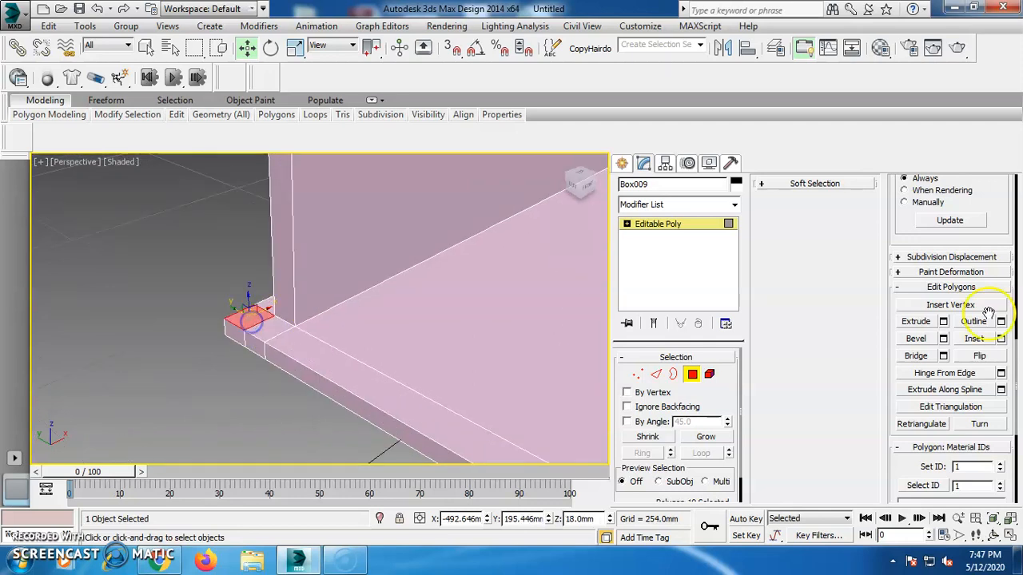
left_click(943, 322)
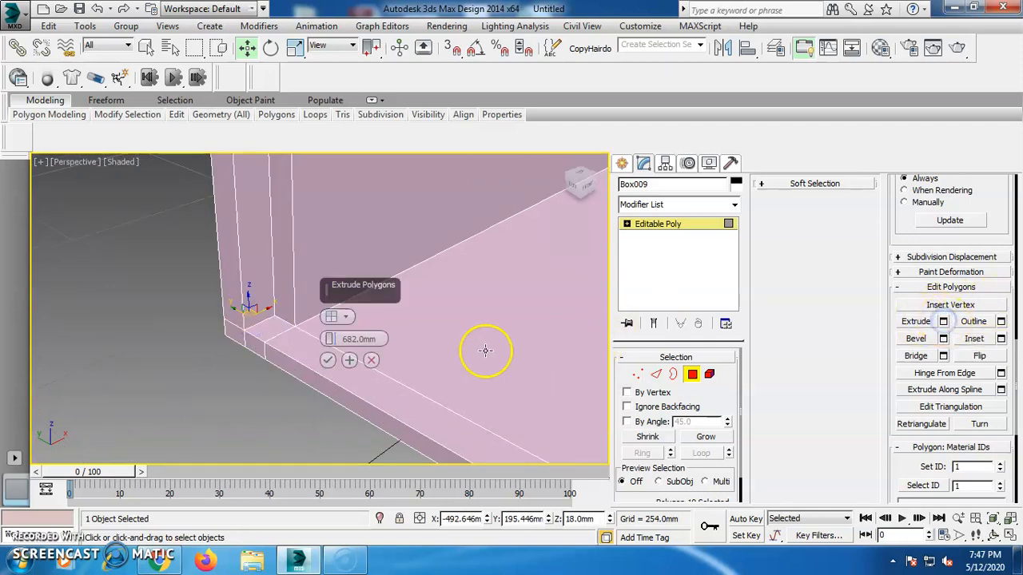
left_click(330, 362)
left_click(268, 329)
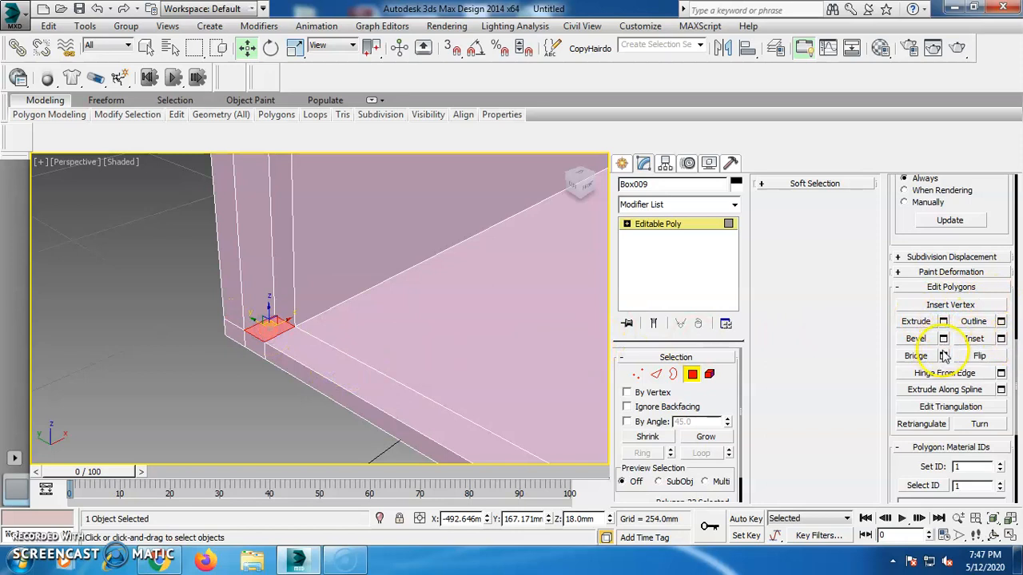
left_click(944, 322)
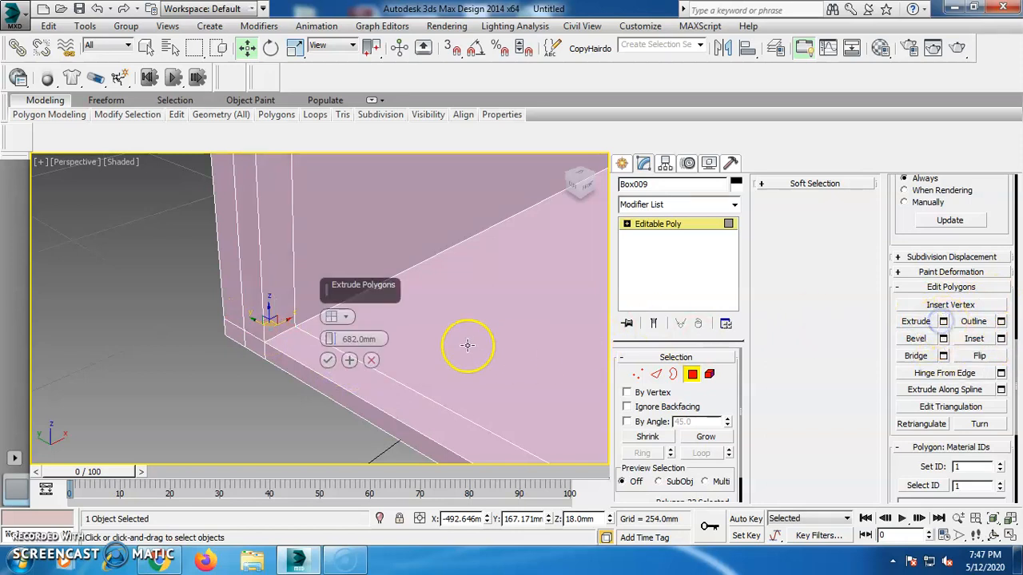
left_click(327, 361)
Extrude the long narrow top polygon along the base's left edge 682 mm to form the left side panel.
left_click(390, 394)
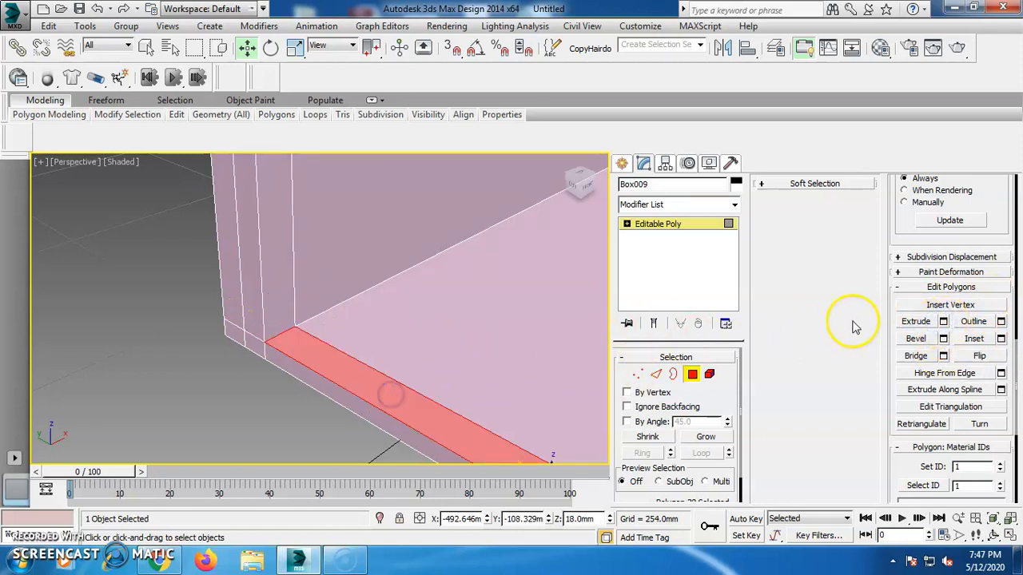
left_click(943, 322)
left_click(326, 360)
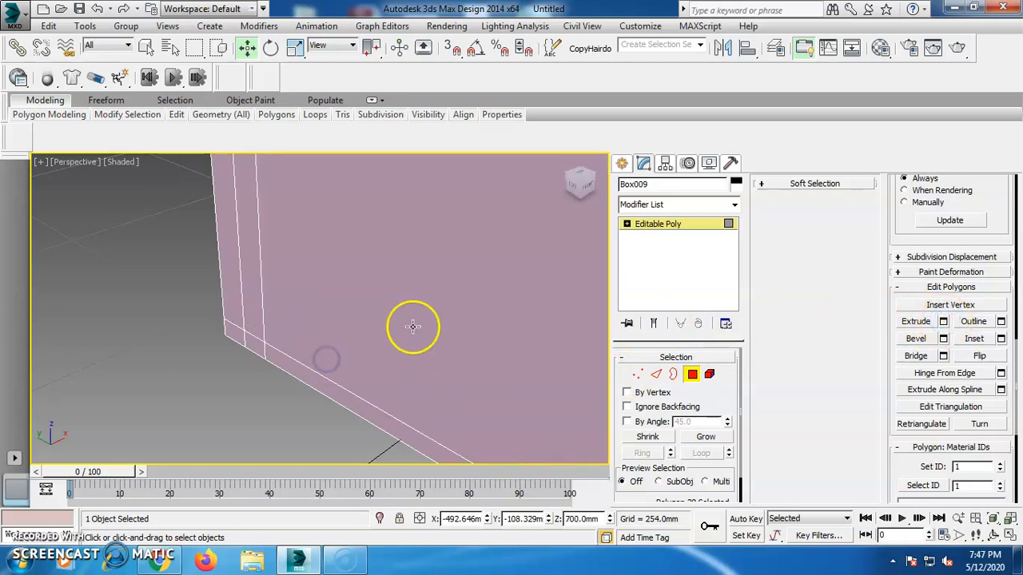
scroll(275, 376, "down", 6)
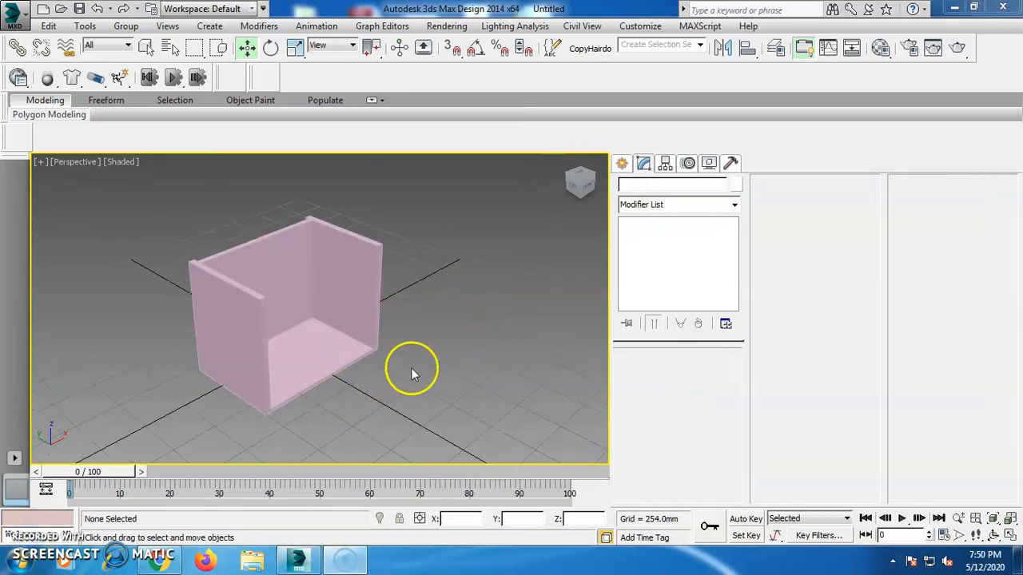
Create a box beside the cabinet with length 580 mm, width 900 mm and height 18 mm.
left_click(623, 163)
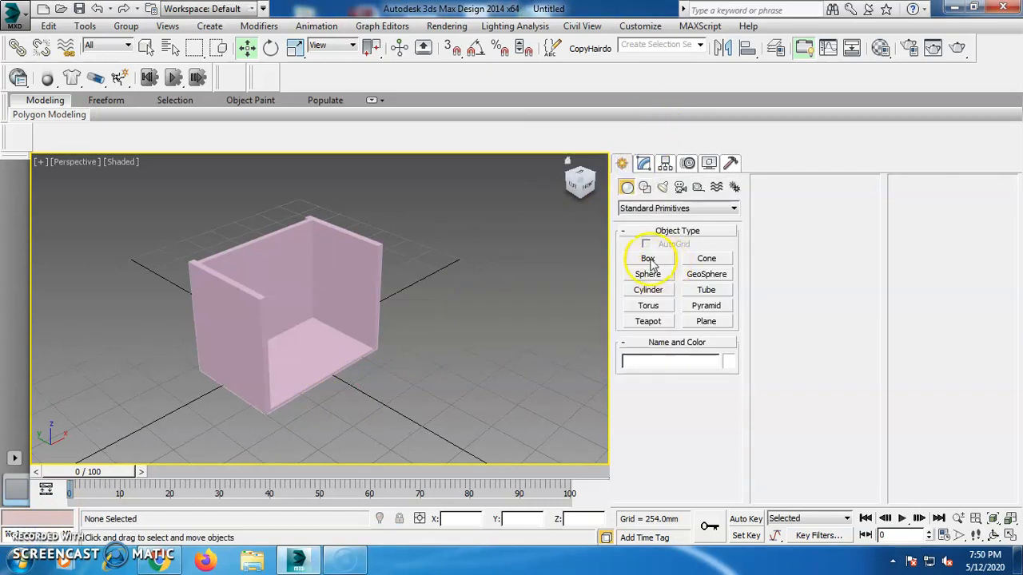
left_click(648, 259)
left_click_drag(354, 421, 546, 367)
left_click(548, 355)
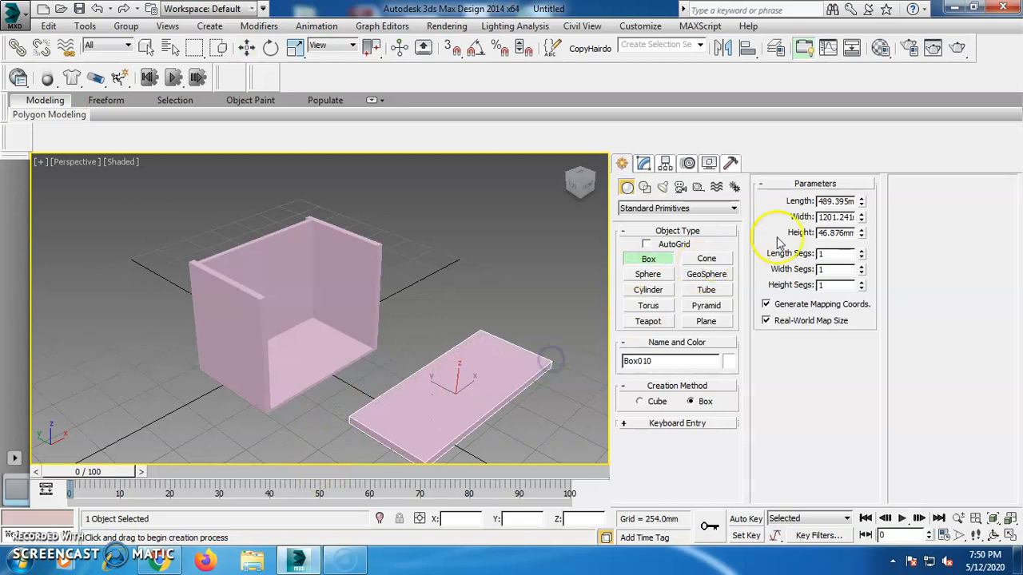
type("18")
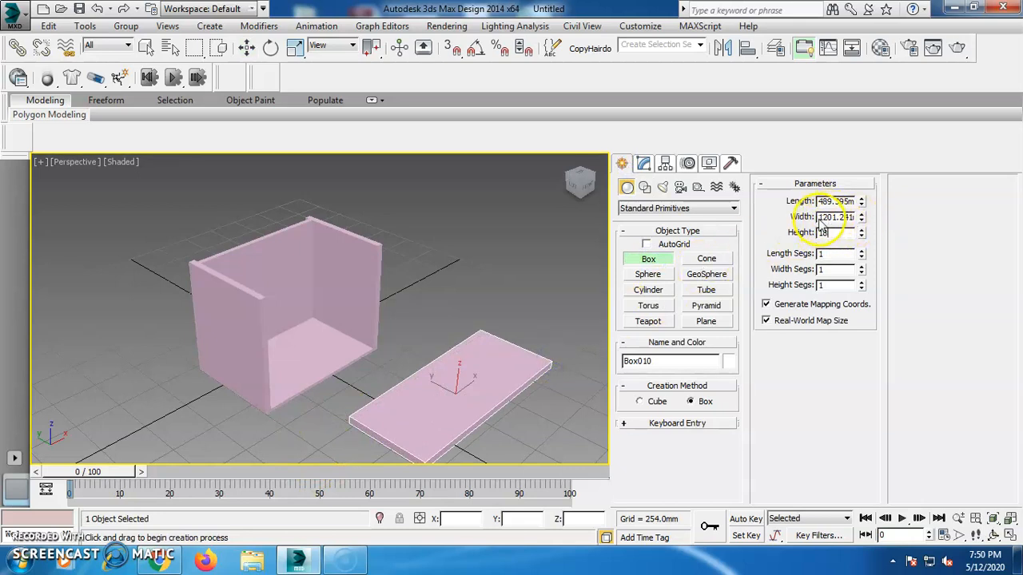
double_click(839, 217)
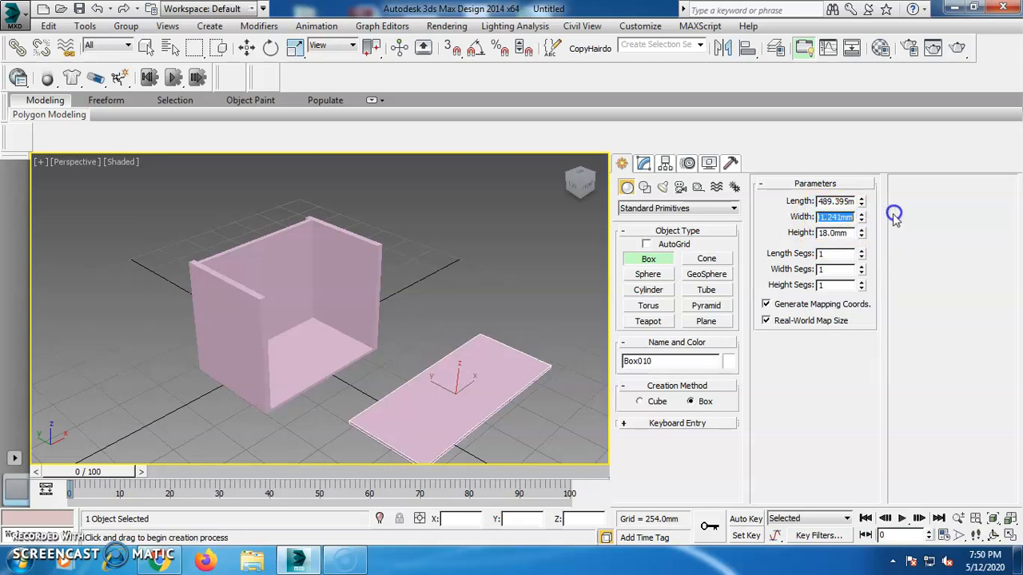
double_click(820, 201)
type("580")
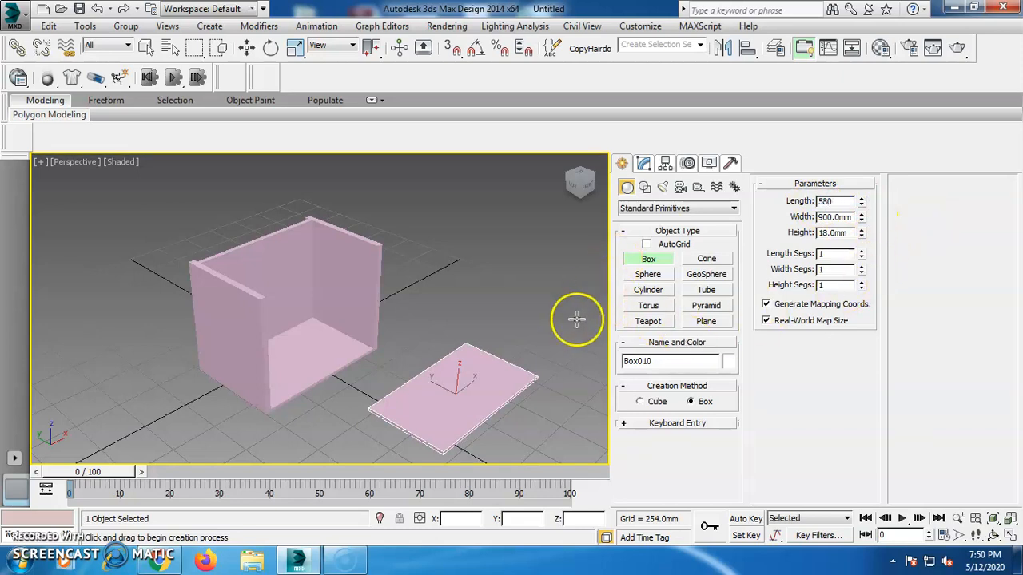
left_click(597, 366)
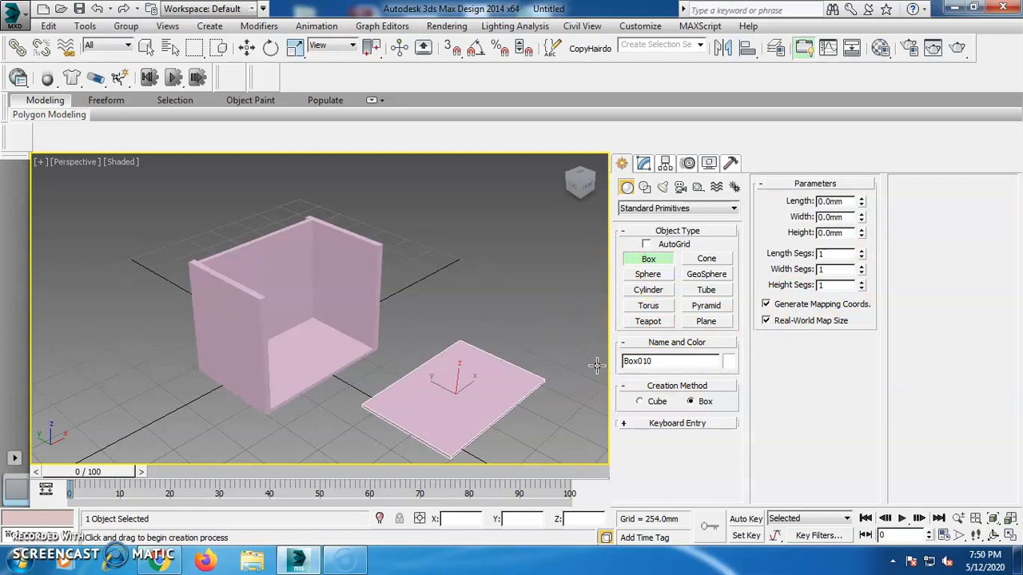
right_click(536, 352)
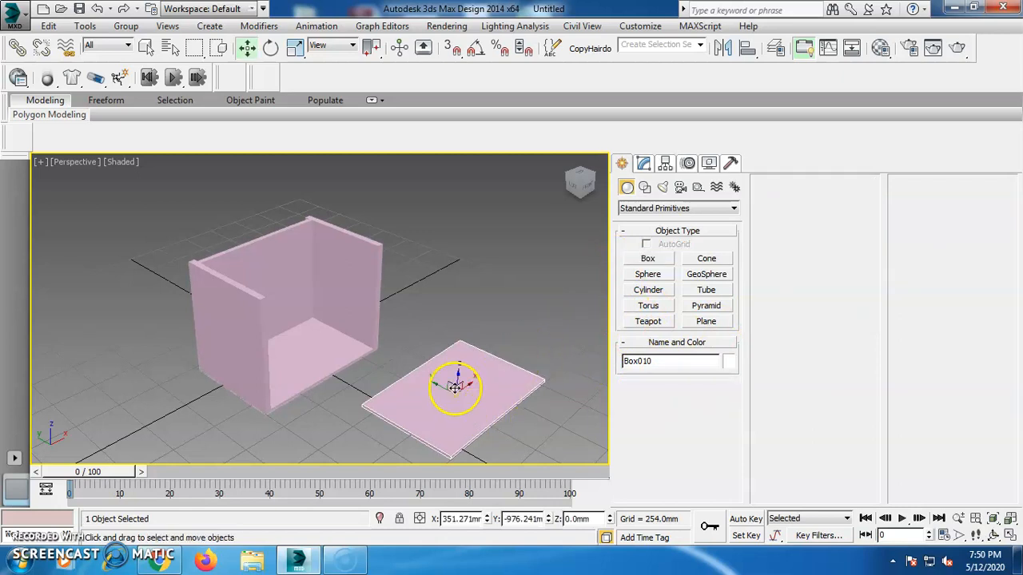
Move the new panel over the cabinet, to about X -56, Y -91 and Z 666 mm.
left_click_drag(459, 375, 454, 261)
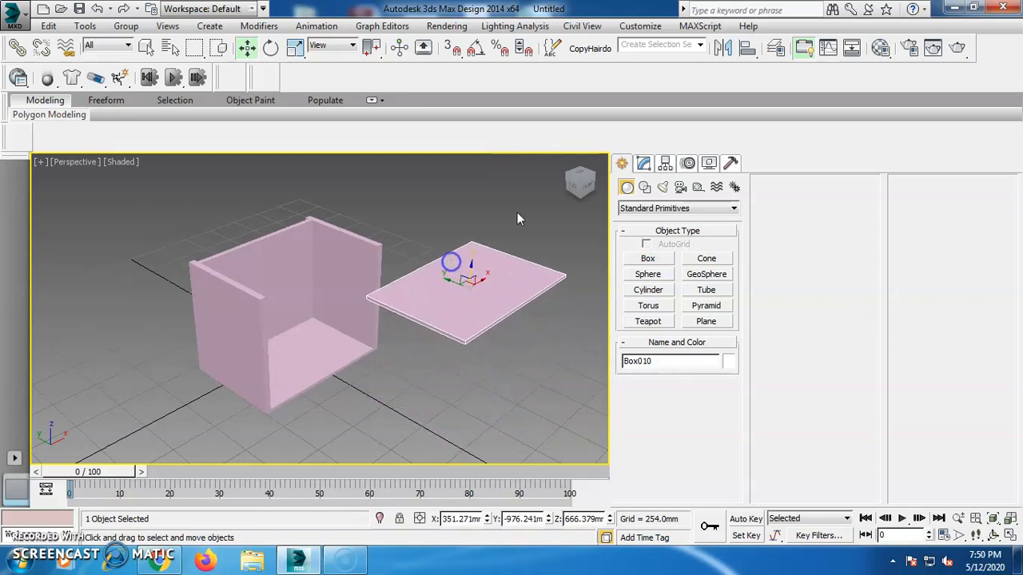
left_click(576, 178)
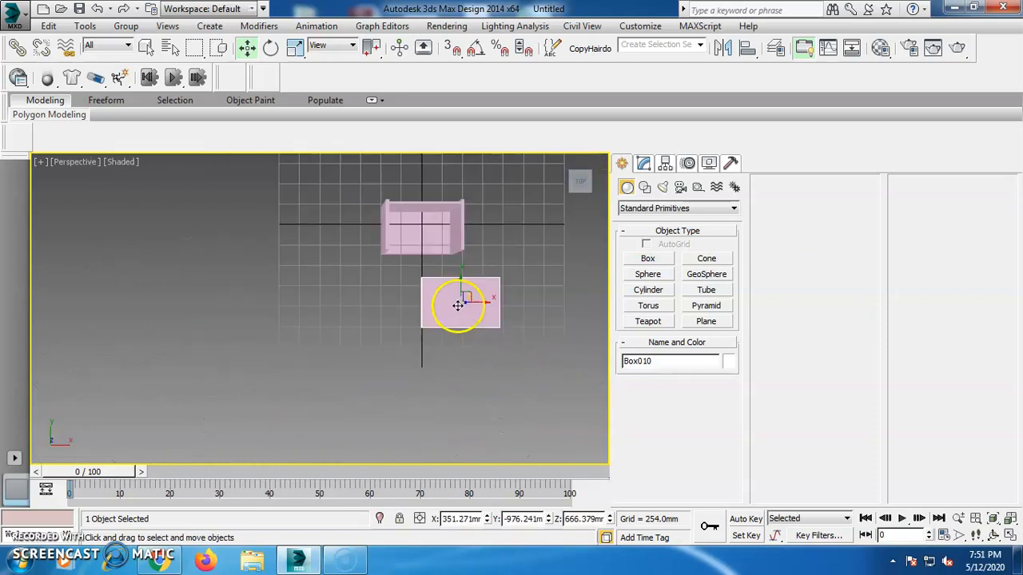
left_click_drag(461, 268, 466, 202)
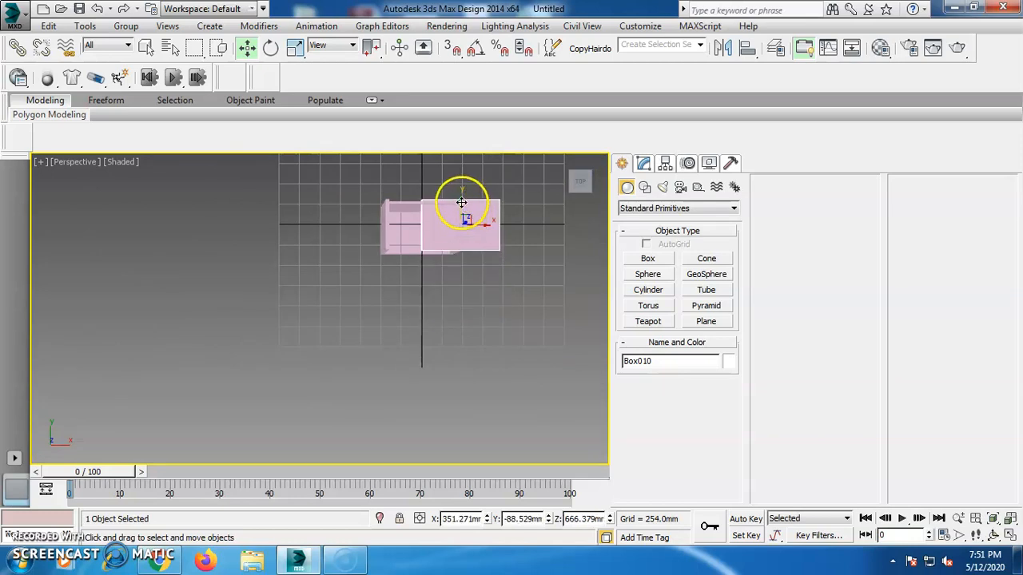
left_click_drag(461, 223, 451, 224)
left_click(572, 171)
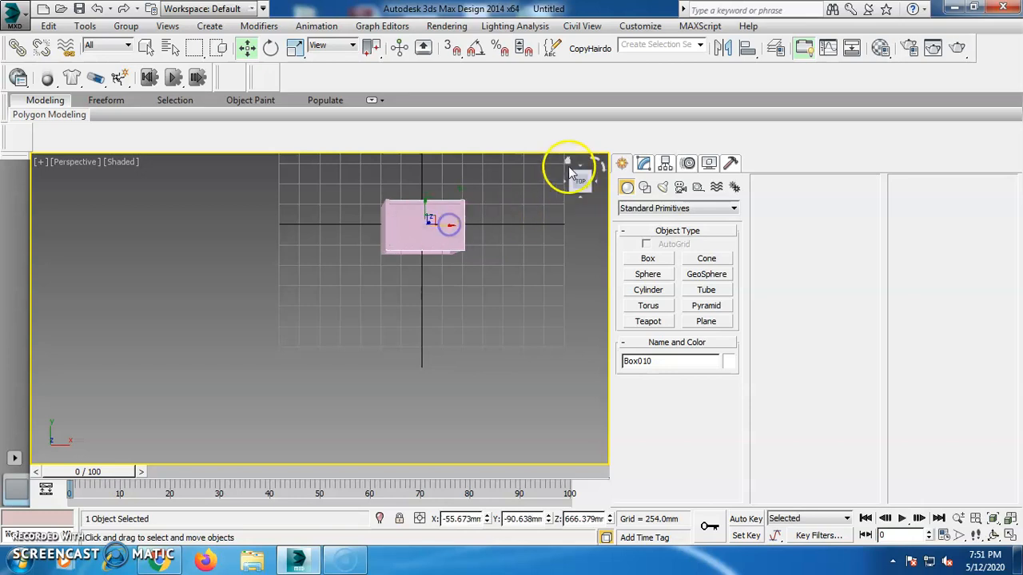
left_click(358, 227)
Raise the top panel about 23 mm and shift it about -11 mm along X to cap the cabinet walls, then deselect it.
scroll(358, 228, "up", 4)
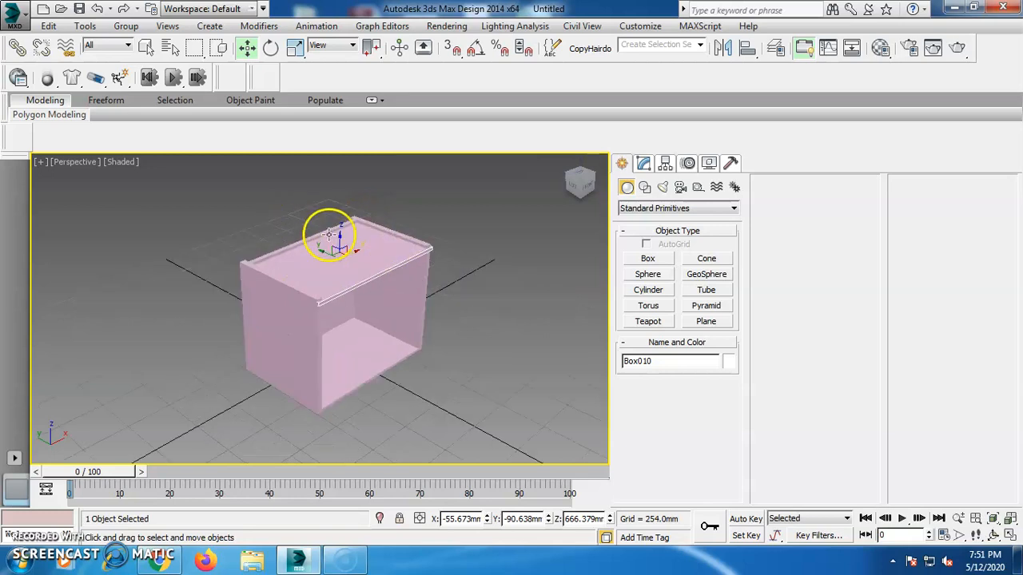
scroll(332, 234, "down", 1)
scroll(332, 236, "up", 2)
scroll(337, 235, "down", 2)
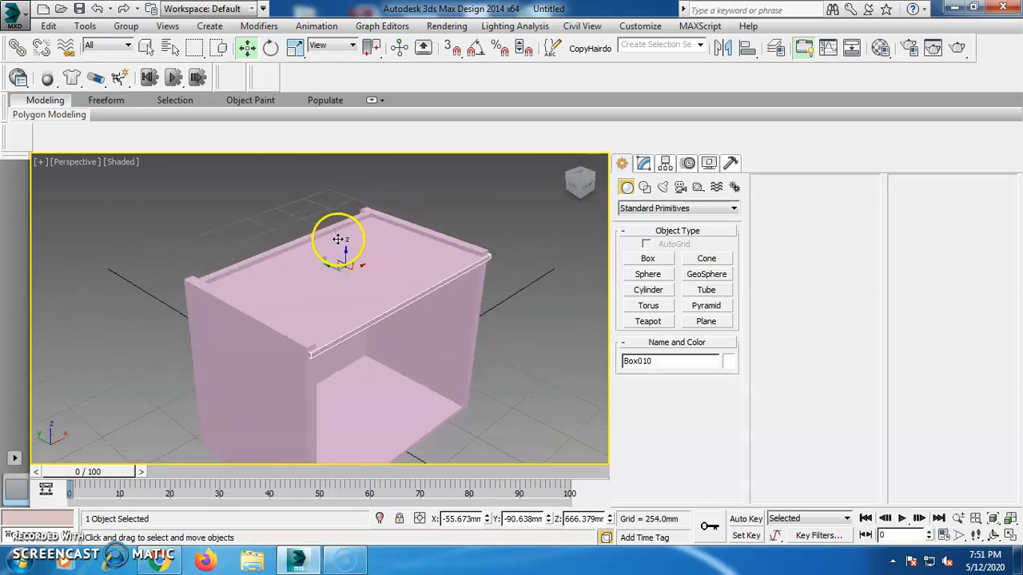
left_click_drag(345, 250, 343, 242)
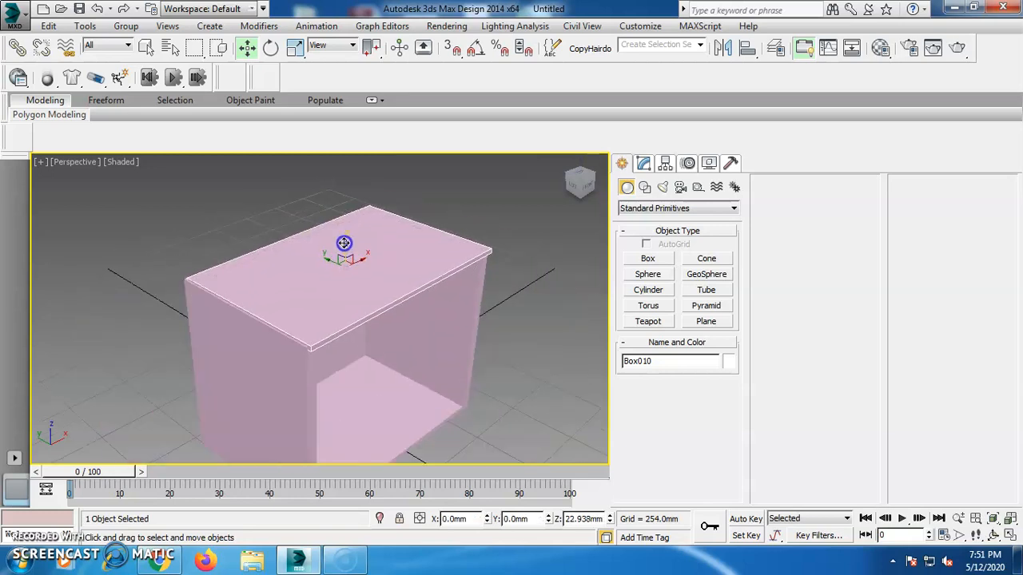
left_click_drag(364, 258, 362, 258)
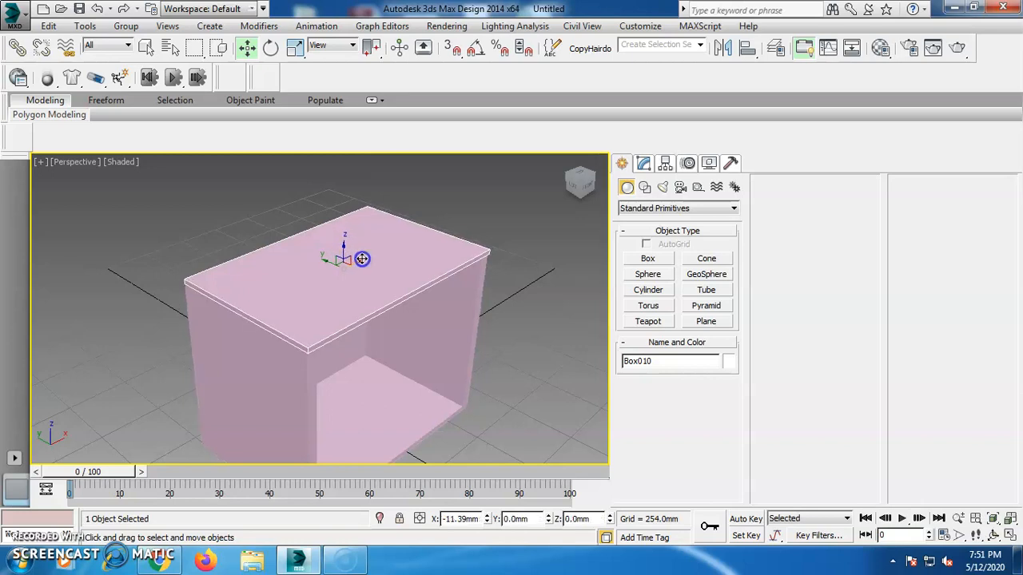
left_click(532, 266)
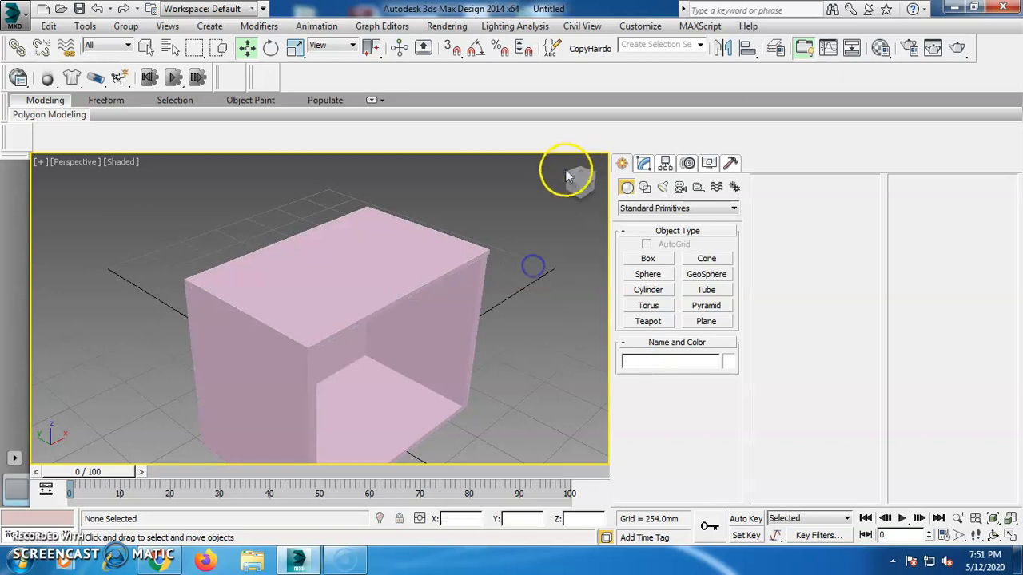
left_click(567, 160)
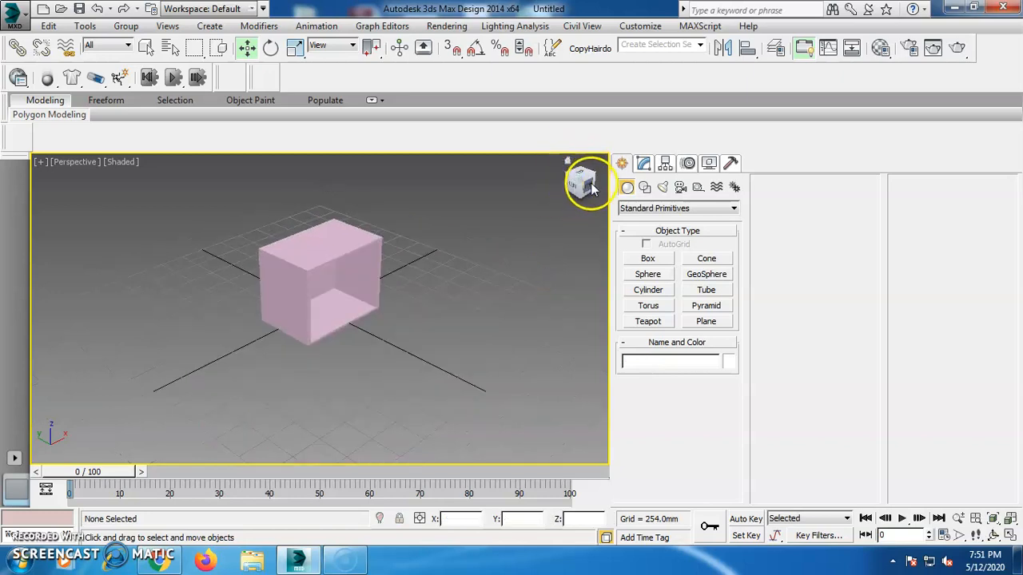
scroll(363, 217, "up", 2)
left_click_drag(580, 183, 544, 201)
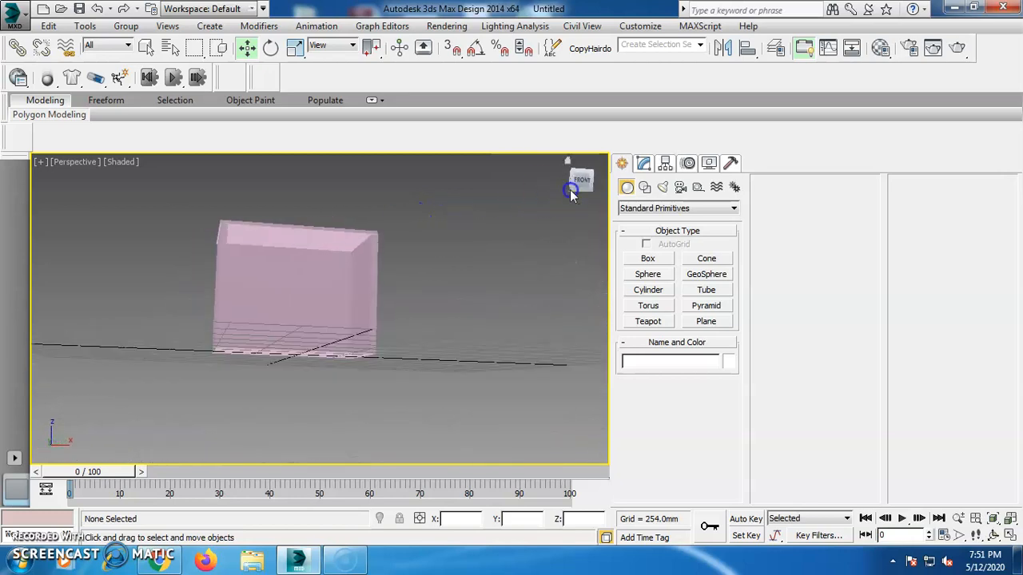
left_click(573, 193)
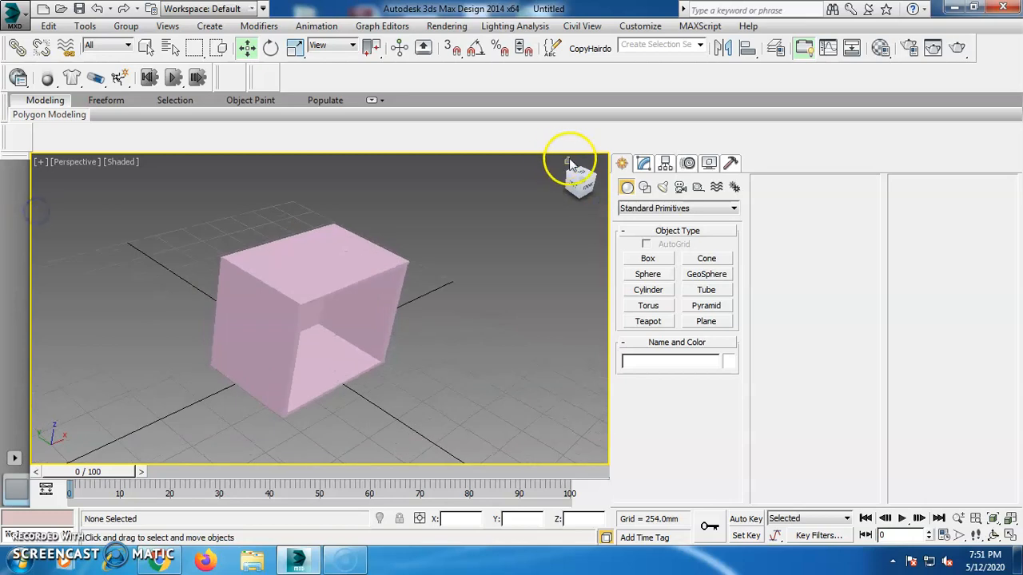
left_click(567, 161)
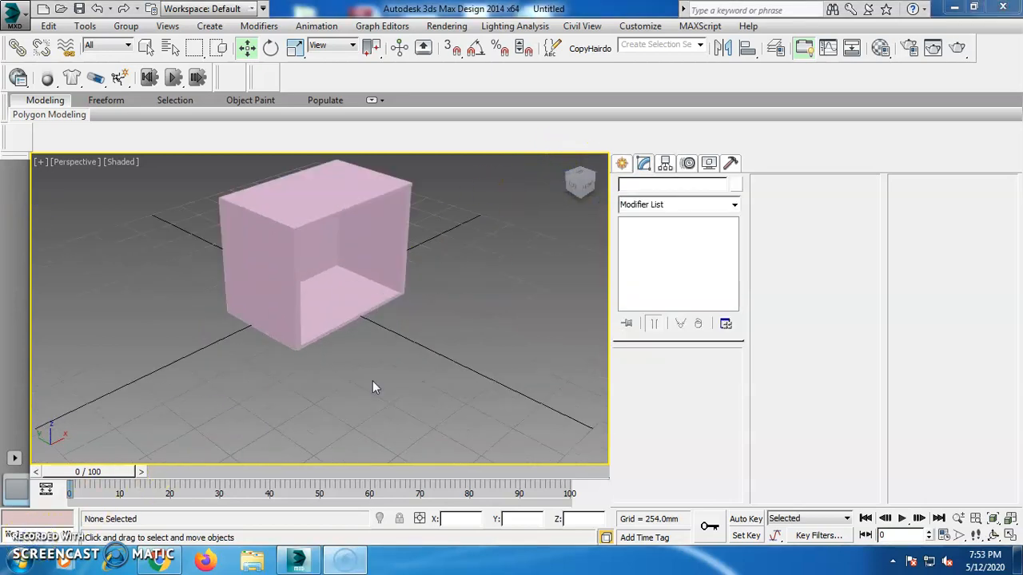
Create a plinth box 560 mm long, 900 mm wide and 100 mm high beside the cabinet and shift it about 139 mm along Y towards it.
left_click(372, 380)
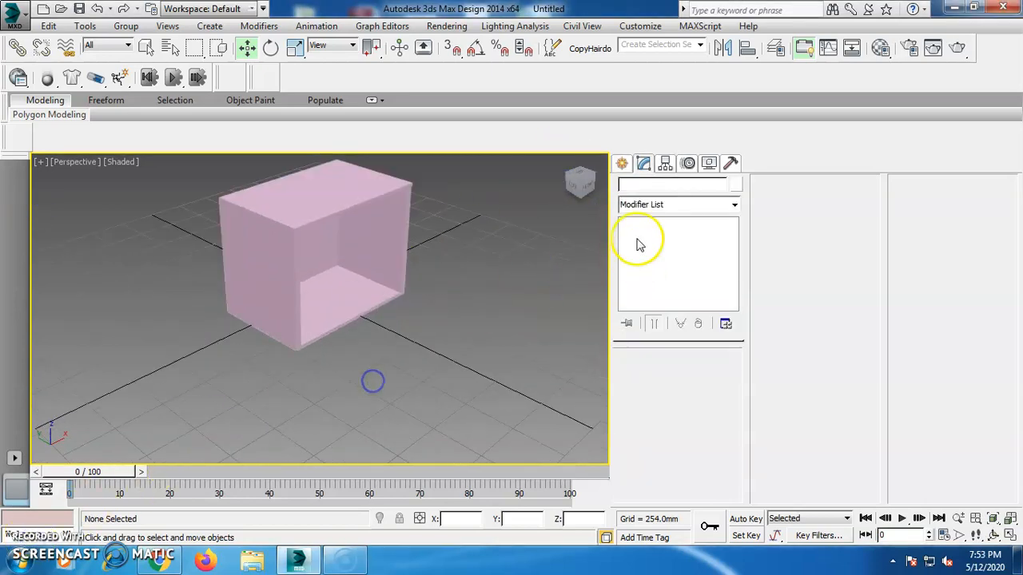
left_click(622, 163)
left_click(648, 258)
left_click_drag(358, 383, 554, 342)
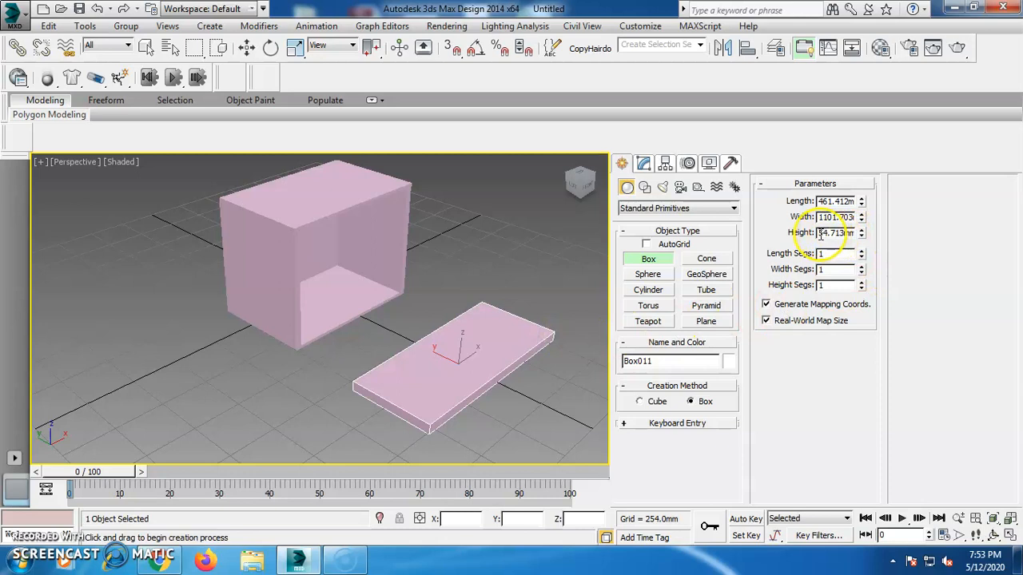
type("100")
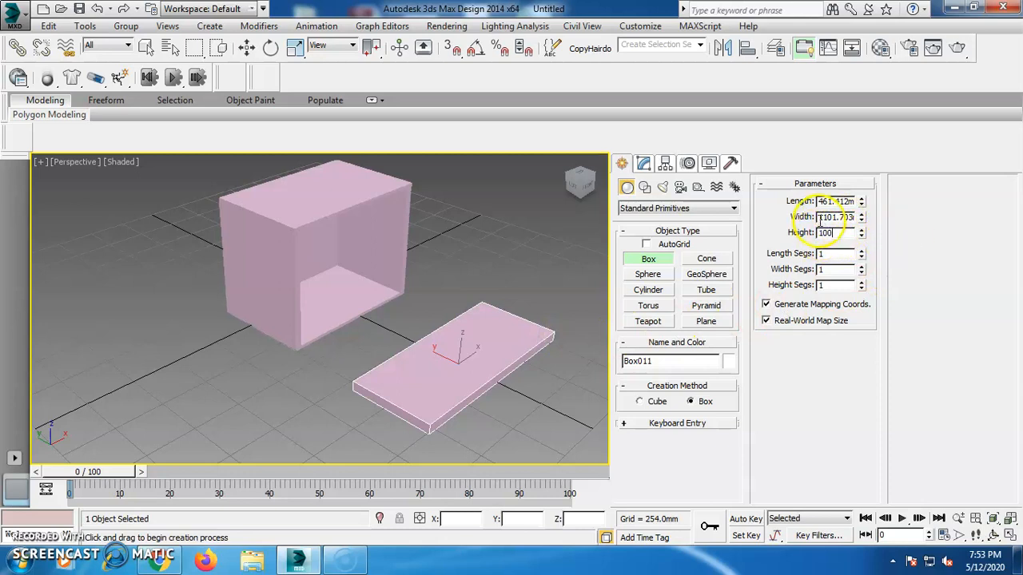
left_click(820, 218)
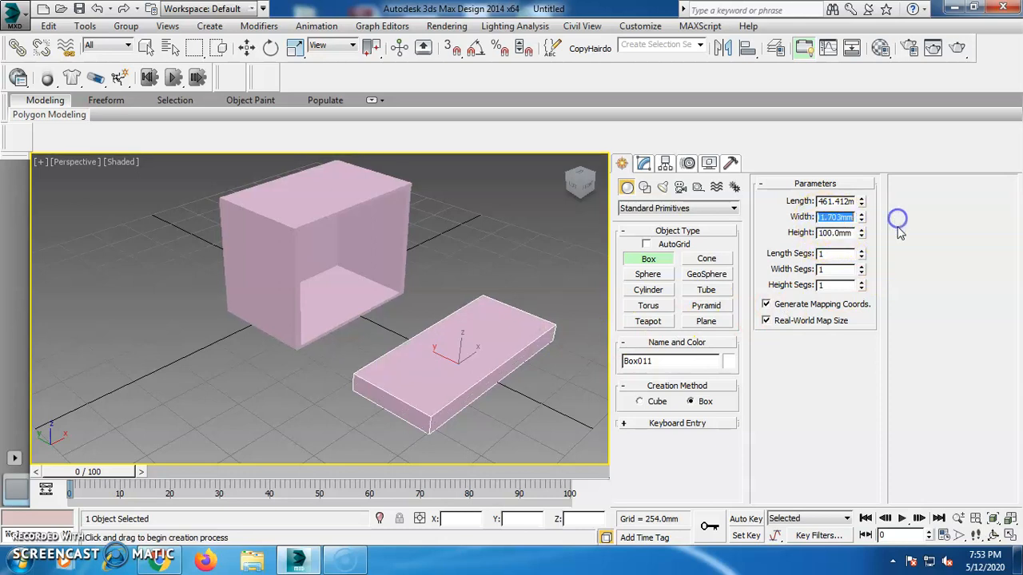
left_click(818, 201)
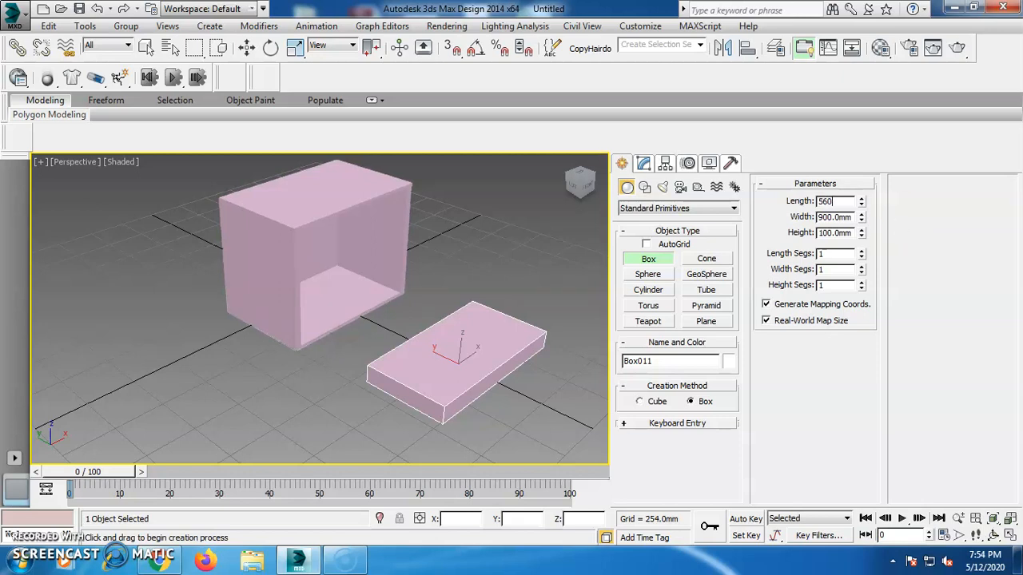
left_click(577, 238)
right_click(605, 273)
left_click(447, 354)
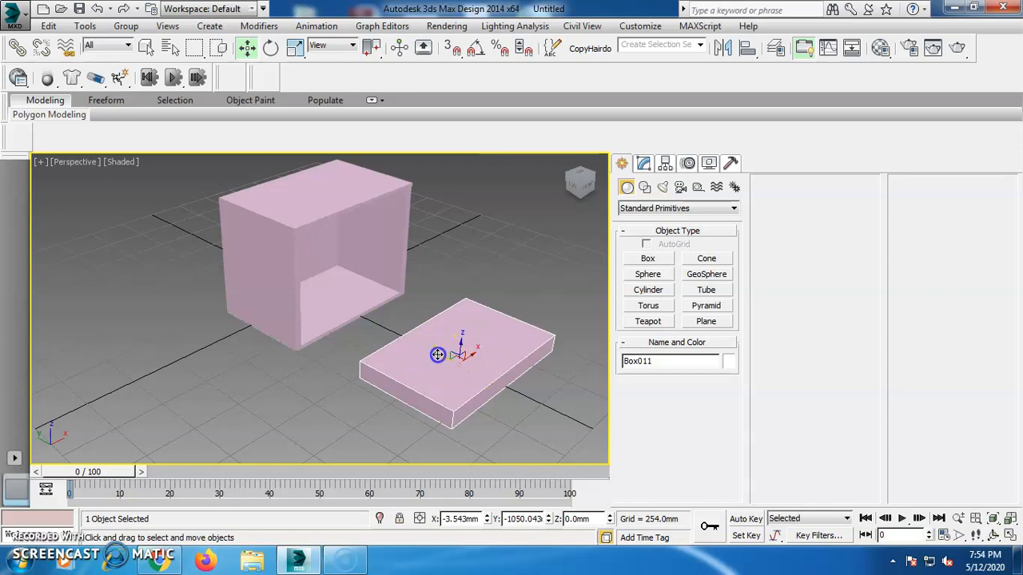
left_click_drag(438, 354, 414, 345)
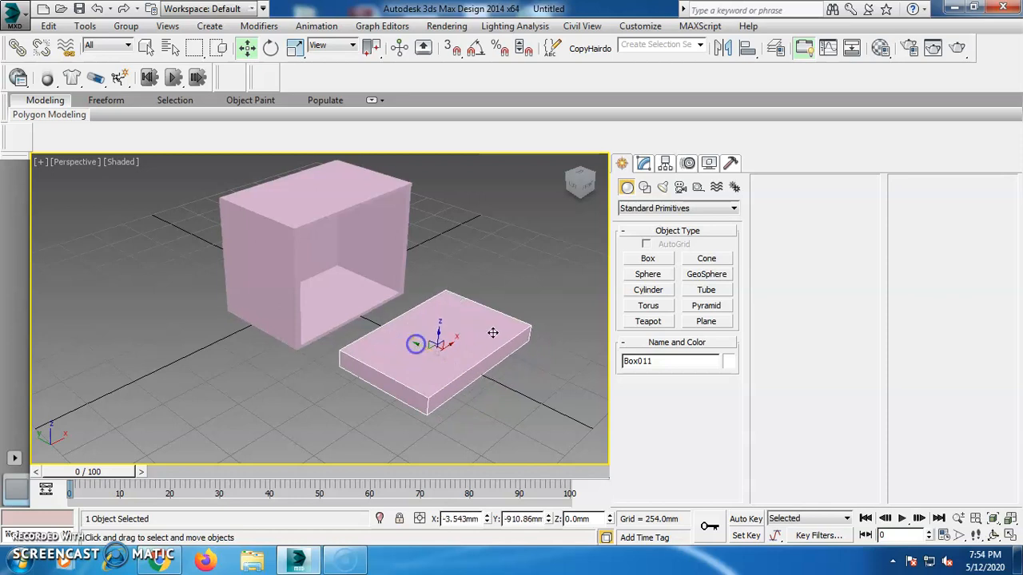
In the front view, select the cabinet body with its top panel and raise both about 112 mm, clear of the plinth.
left_click(1010, 535)
scroll(470, 209, "up", 3)
scroll(470, 209, "up", 3)
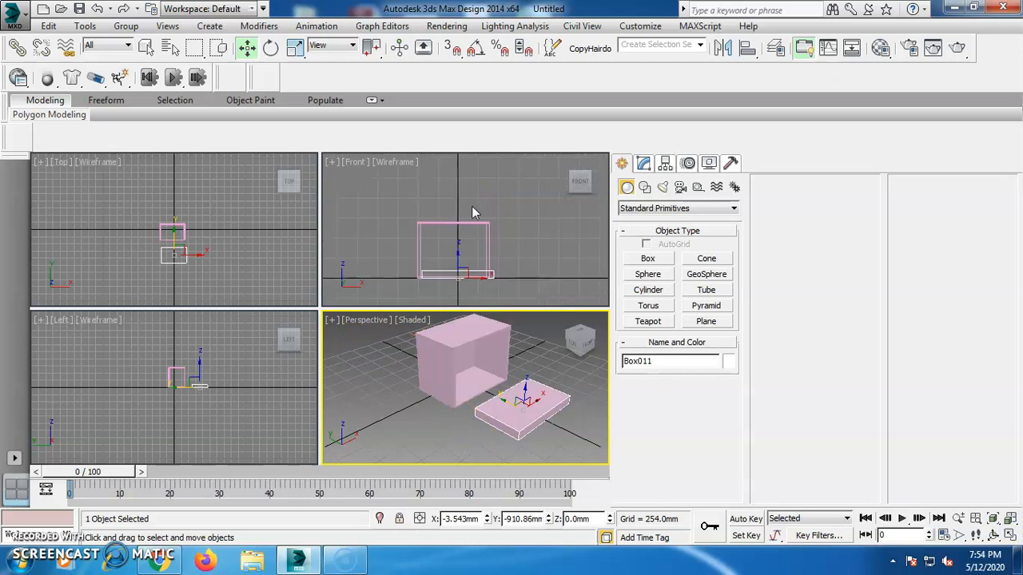
left_click(1008, 535)
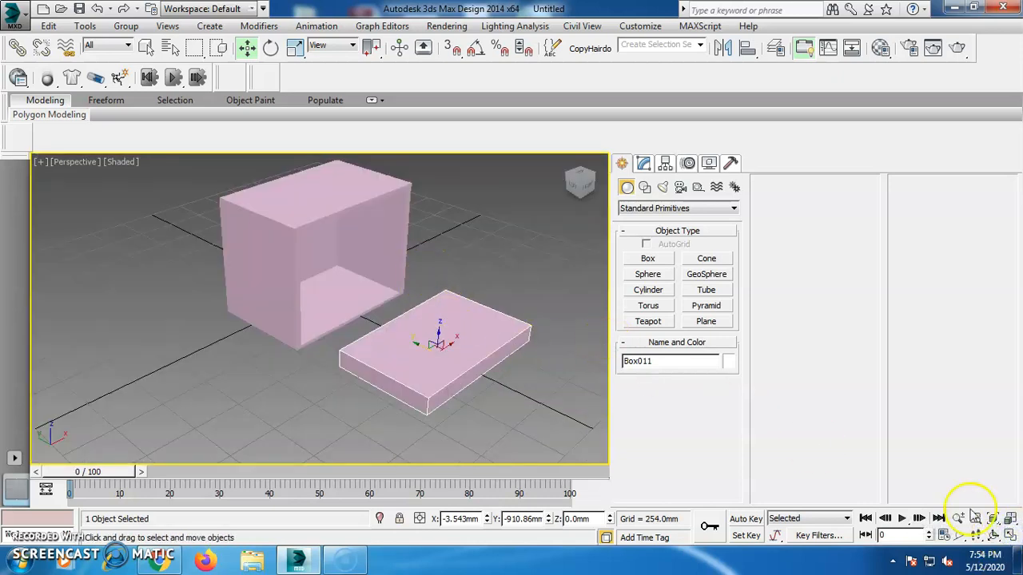
left_click(1010, 537)
left_click(564, 247)
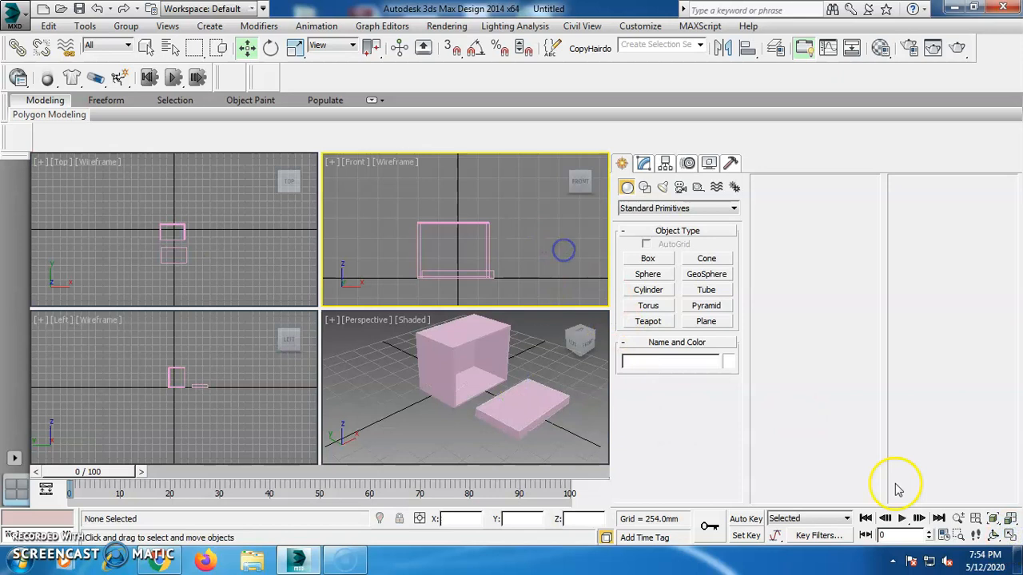
left_click(1010, 535)
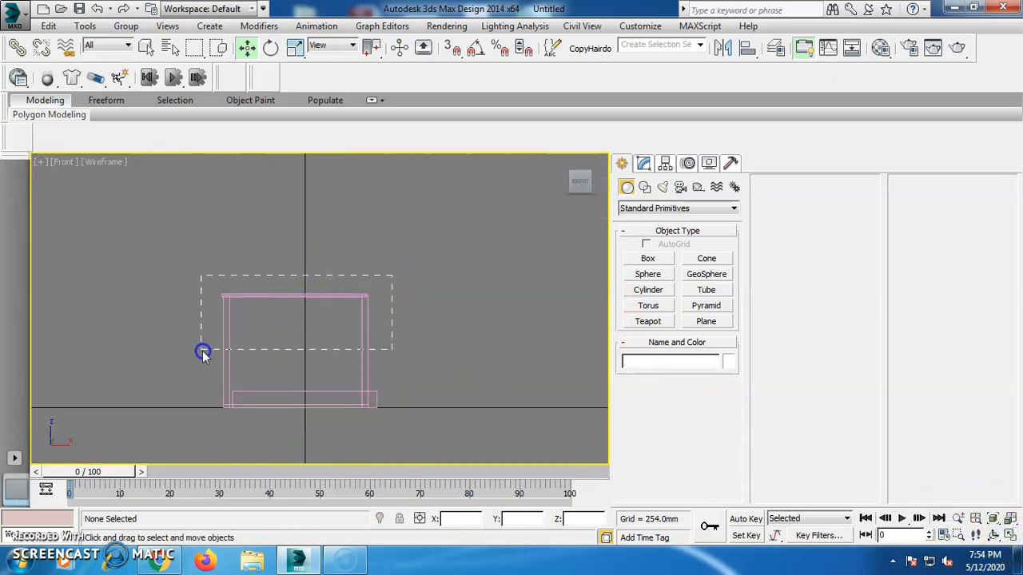
left_click_drag(203, 353, 203, 352)
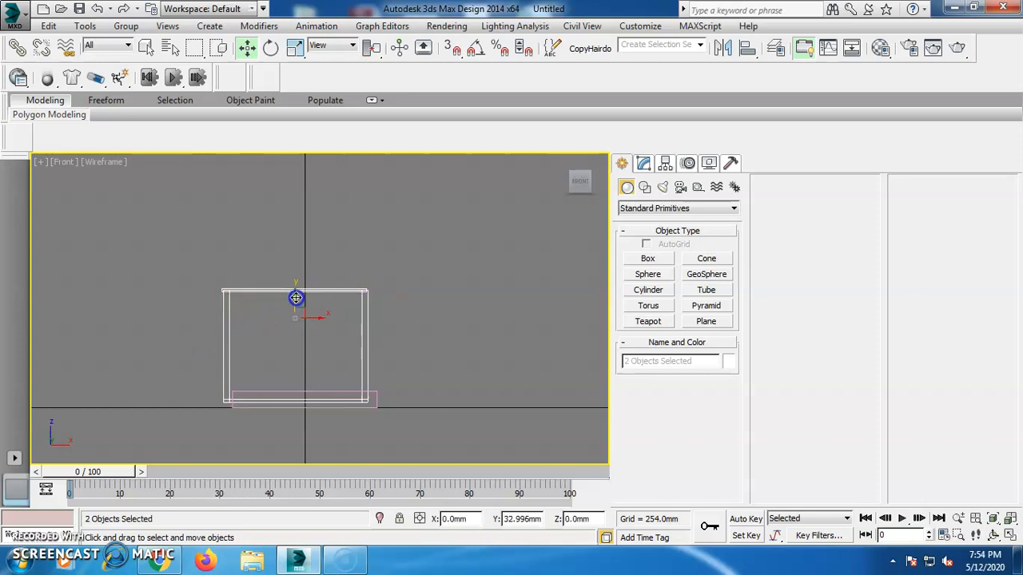
left_click_drag(296, 298, 296, 285)
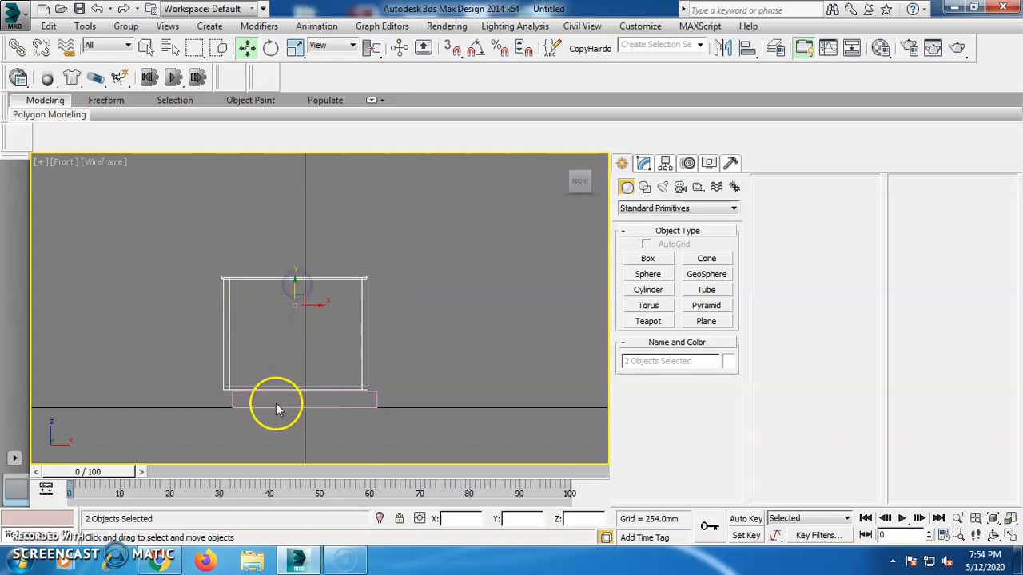
Shift the plinth box about -54 mm along X to line up its ends with the cabinet's sides.
scroll(276, 406, "up", 4)
left_click(478, 395)
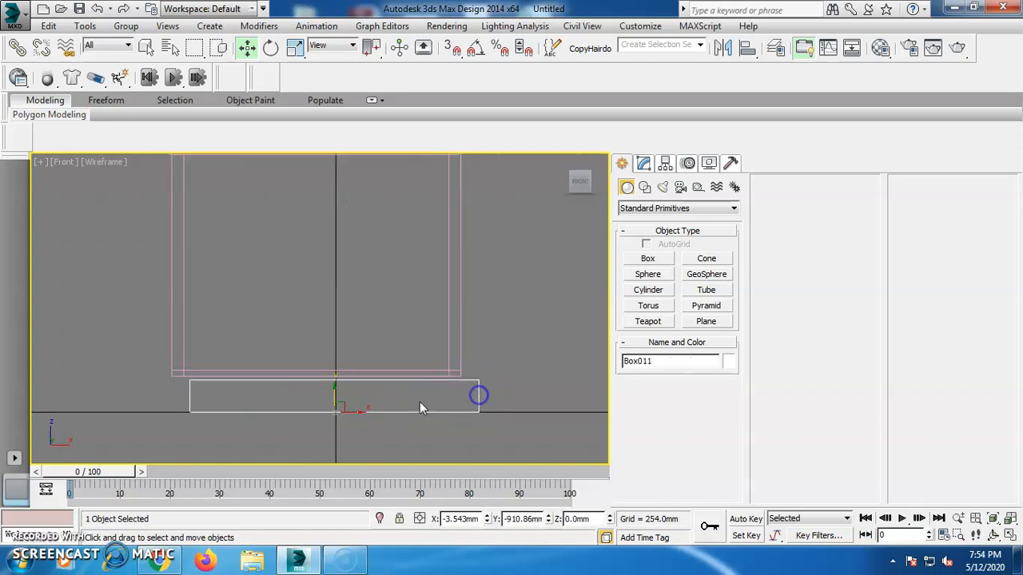
left_click_drag(359, 411, 342, 413)
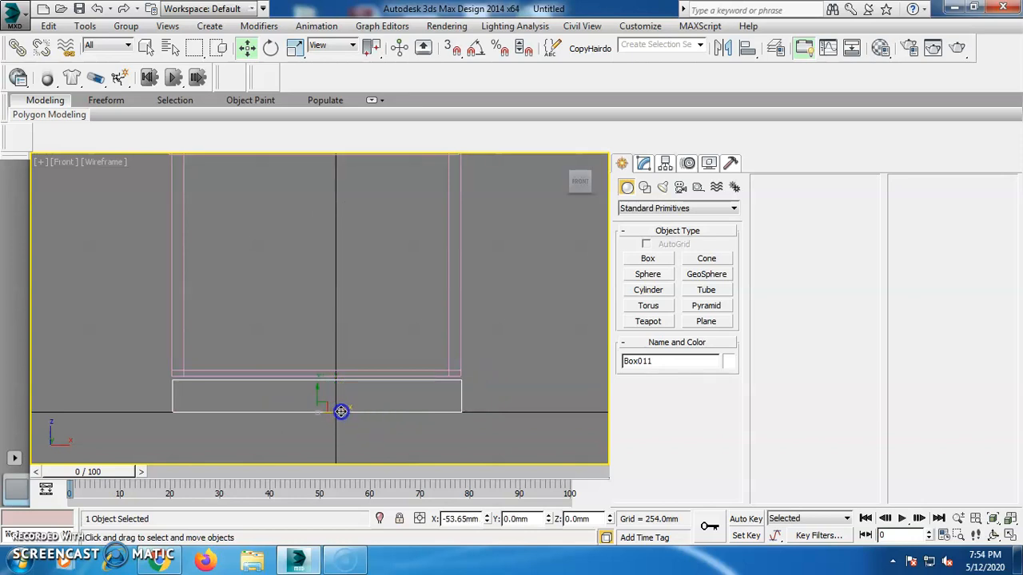
Lower the cabinet body about 11 mm onto the plinth's upper face, then deselect it.
left_click(447, 292)
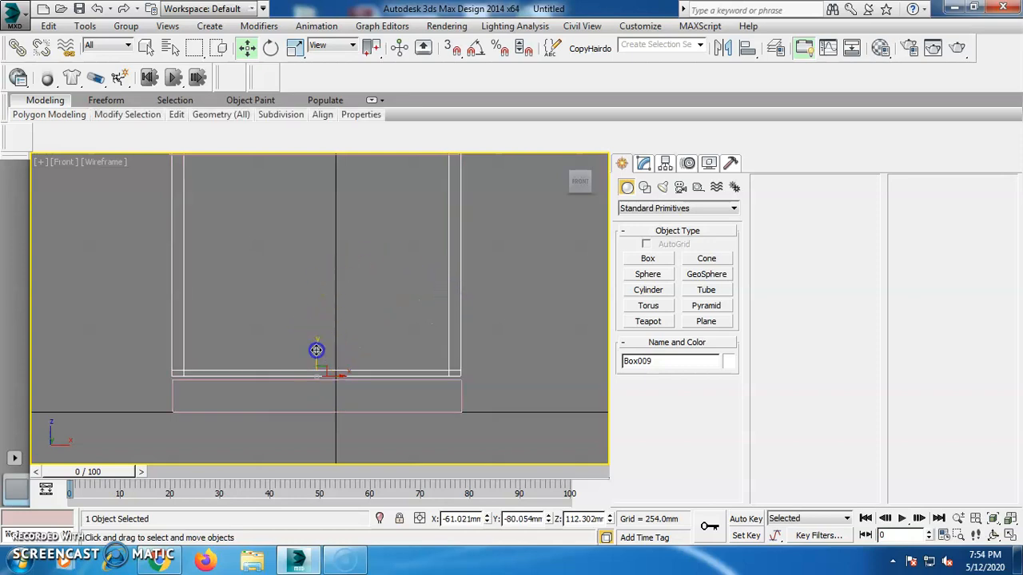
left_click_drag(317, 351, 316, 353)
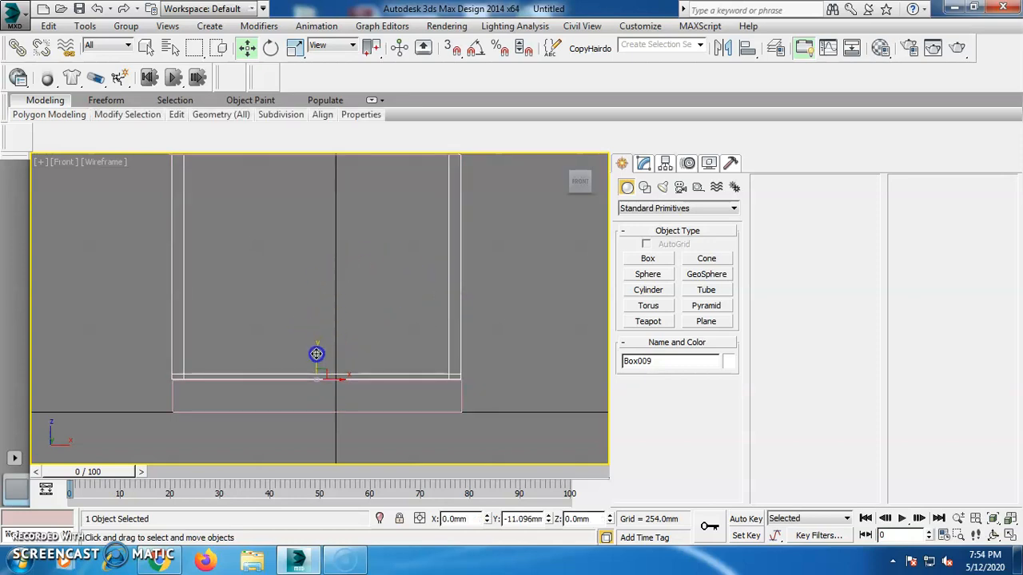
left_click(488, 354)
scroll(443, 376, "down", 5)
left_click(1010, 535)
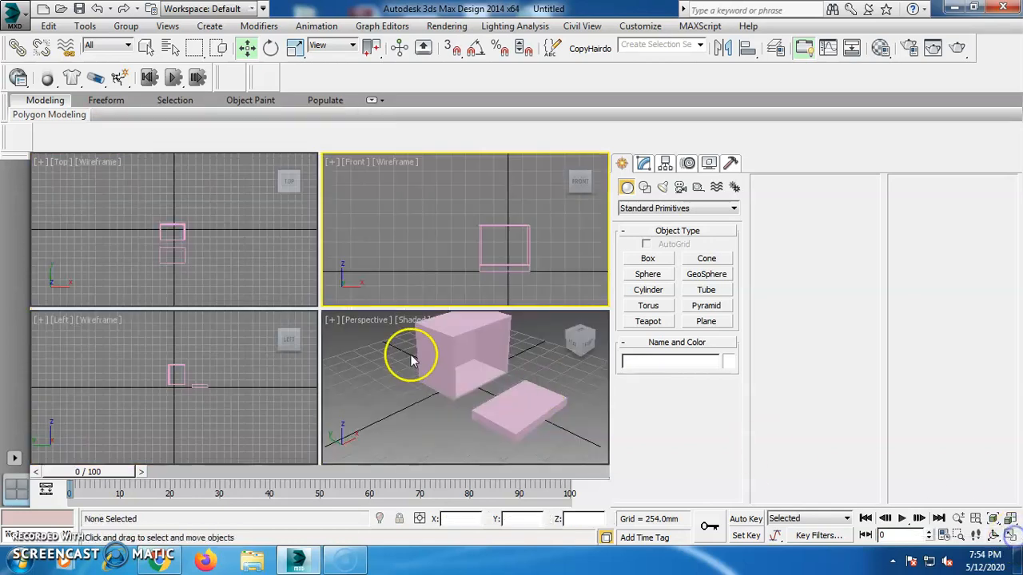
In the left view, move the plinth about 840 mm along Y under the cabinet, flush with its back.
scroll(168, 388, "up", 5)
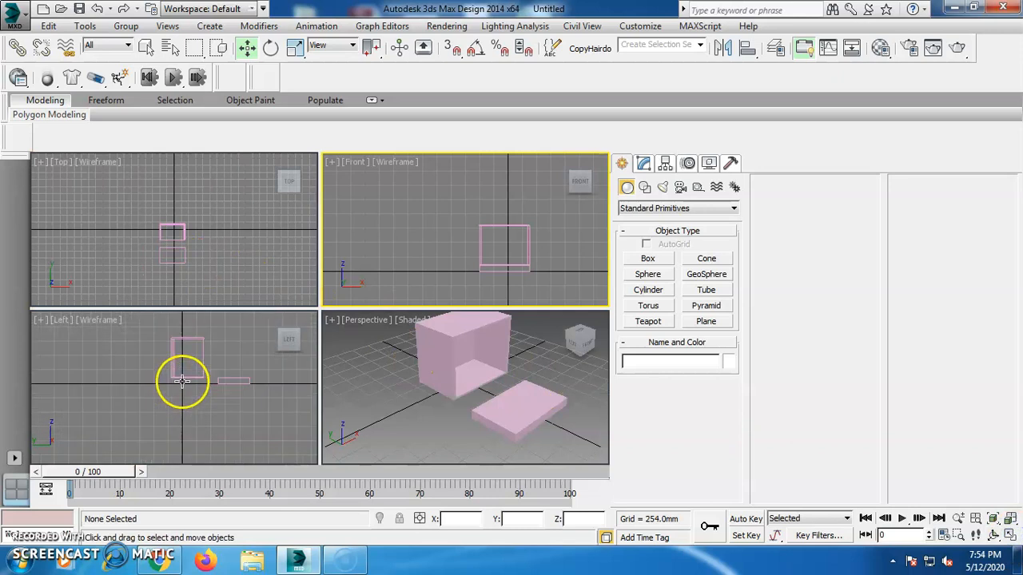
left_click(255, 386)
scroll(254, 386, "up", 3)
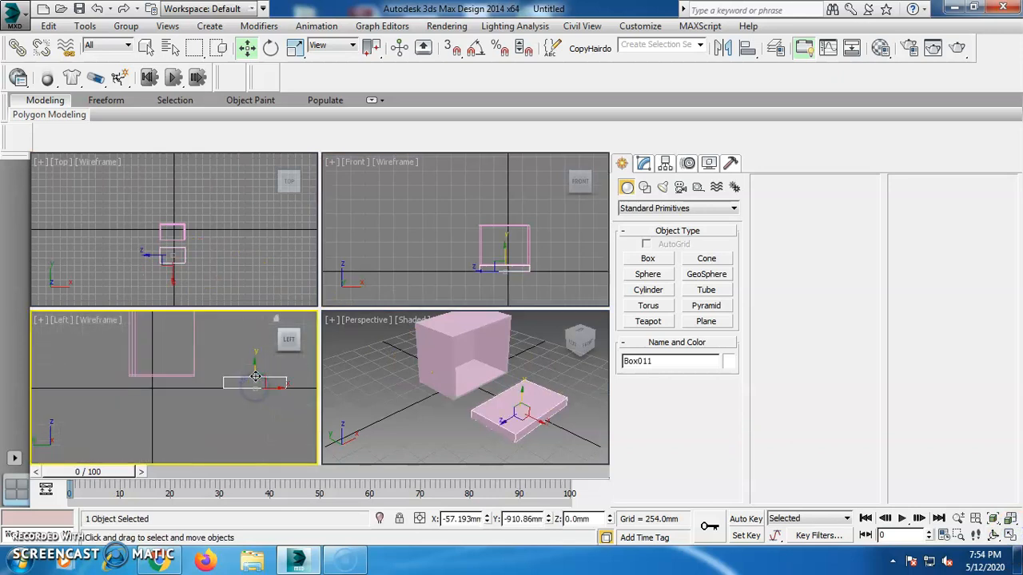
left_click(1010, 535)
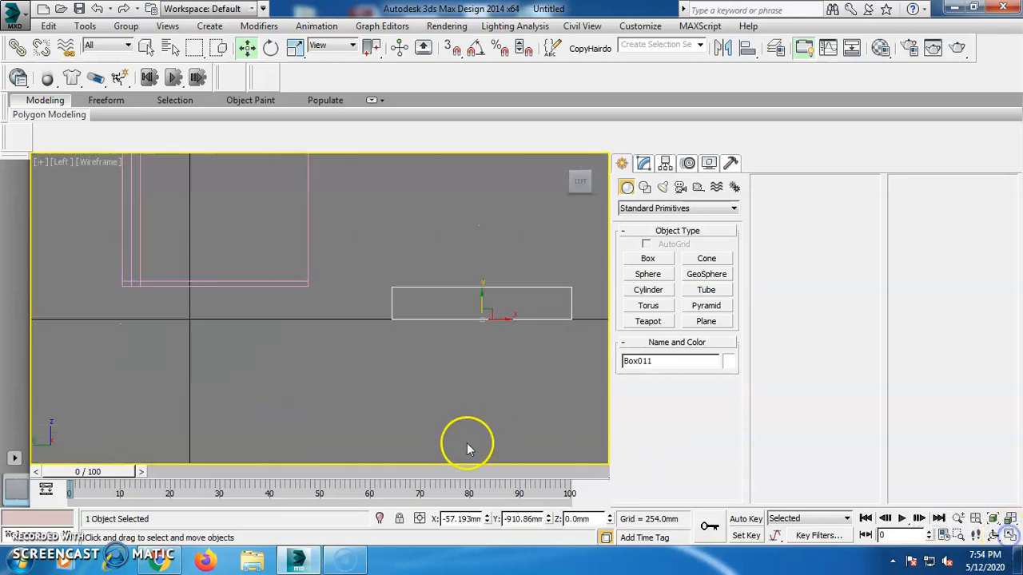
left_click_drag(509, 318, 242, 297)
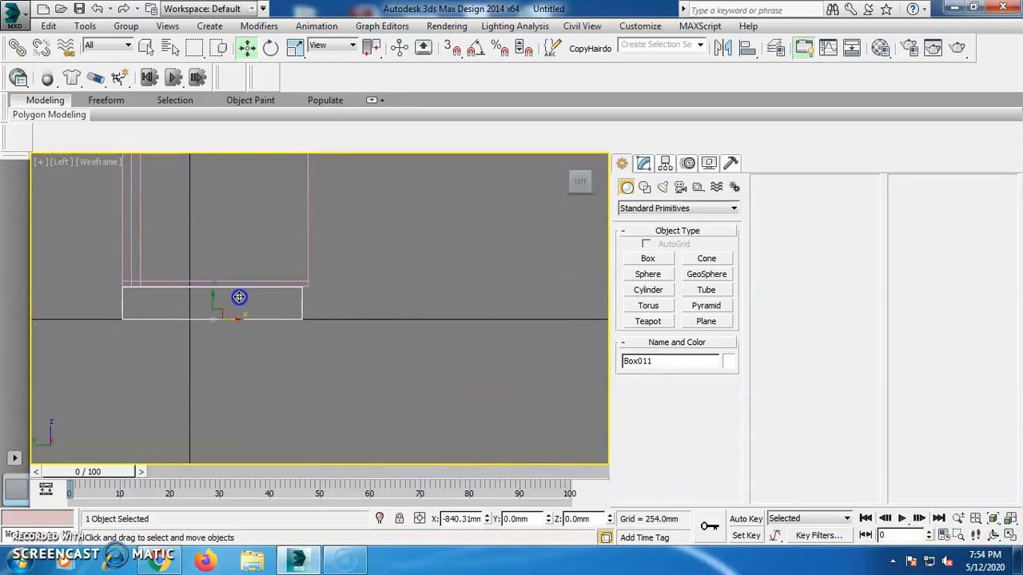
Raise the plinth about 1 mm to meet the underside of the cabinet, then deselect it.
scroll(234, 285, "up", 2)
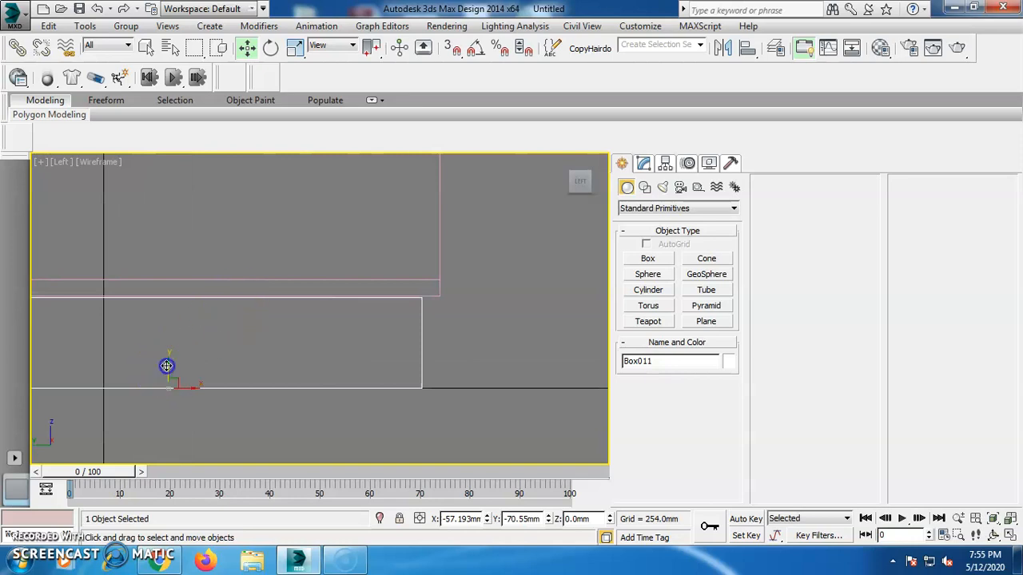
left_click_drag(166, 364, 165, 365)
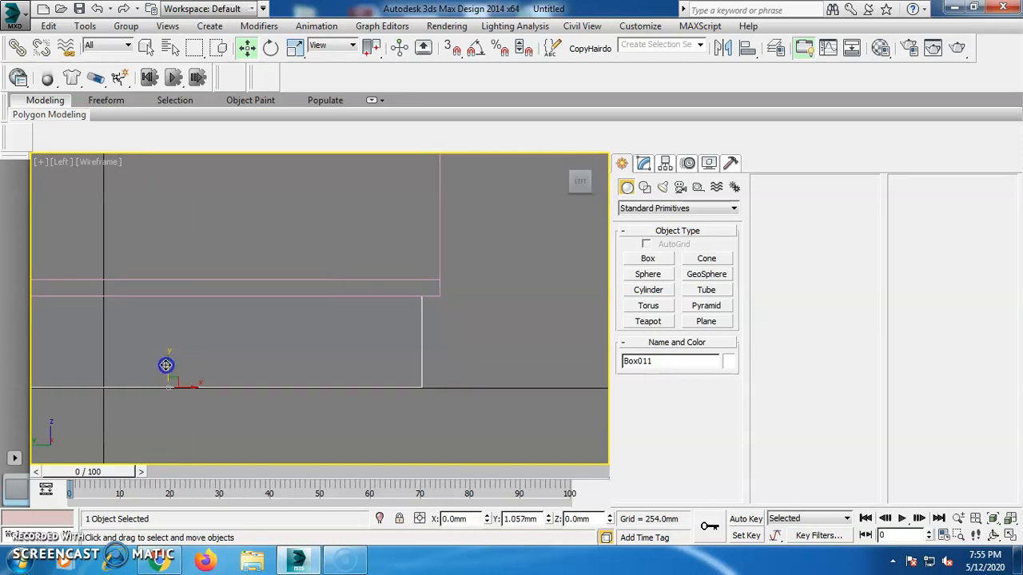
left_click(365, 406)
scroll(365, 407, "down", 4)
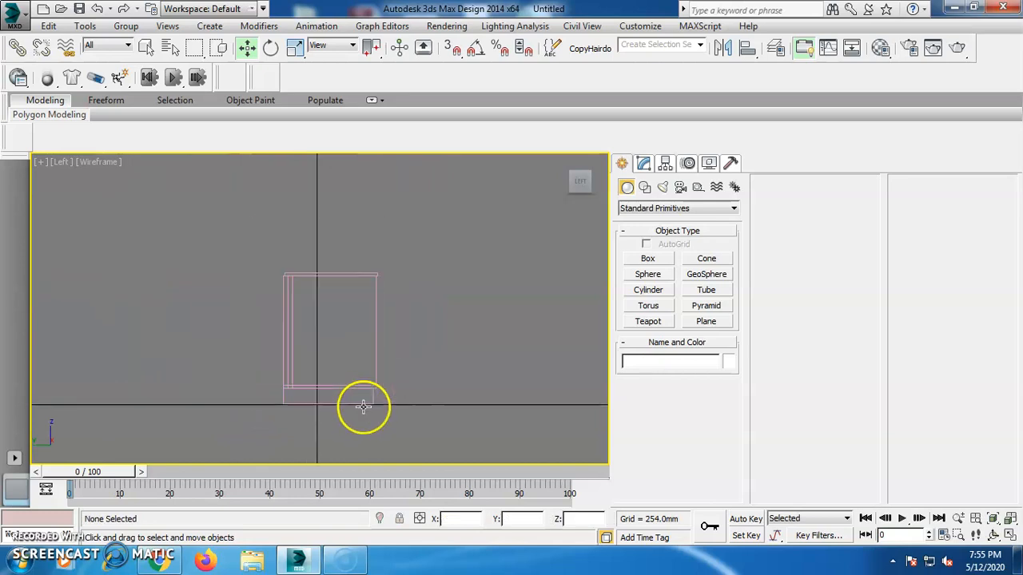
Shift the top panel about 10 mm along Y to align its rear edge with the cabinet's back, then deselect it.
scroll(320, 276, "up", 5)
scroll(321, 275, "up", 2)
left_click(320, 279)
scroll(320, 279, "up", 2)
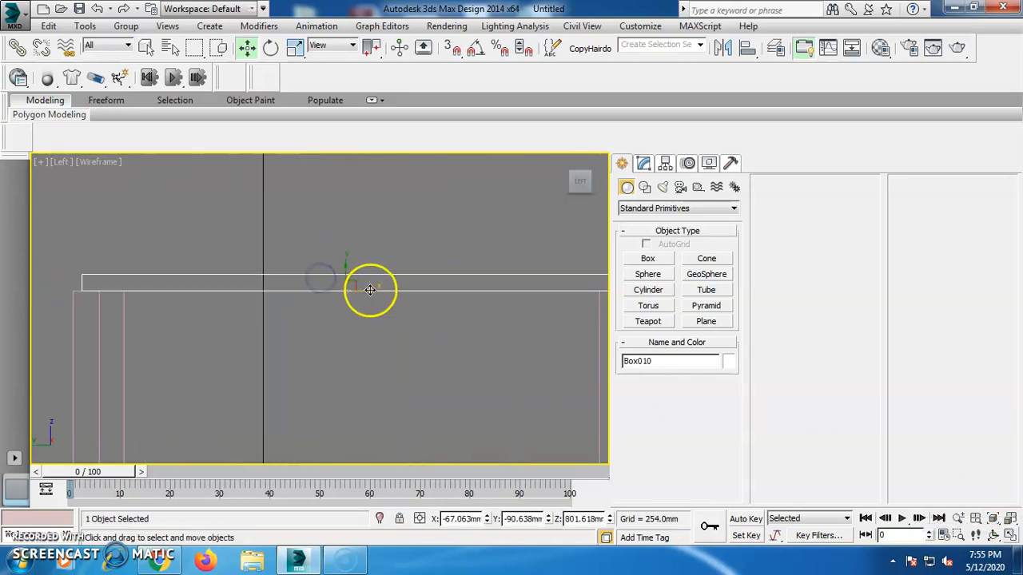
left_click_drag(372, 291, 364, 292)
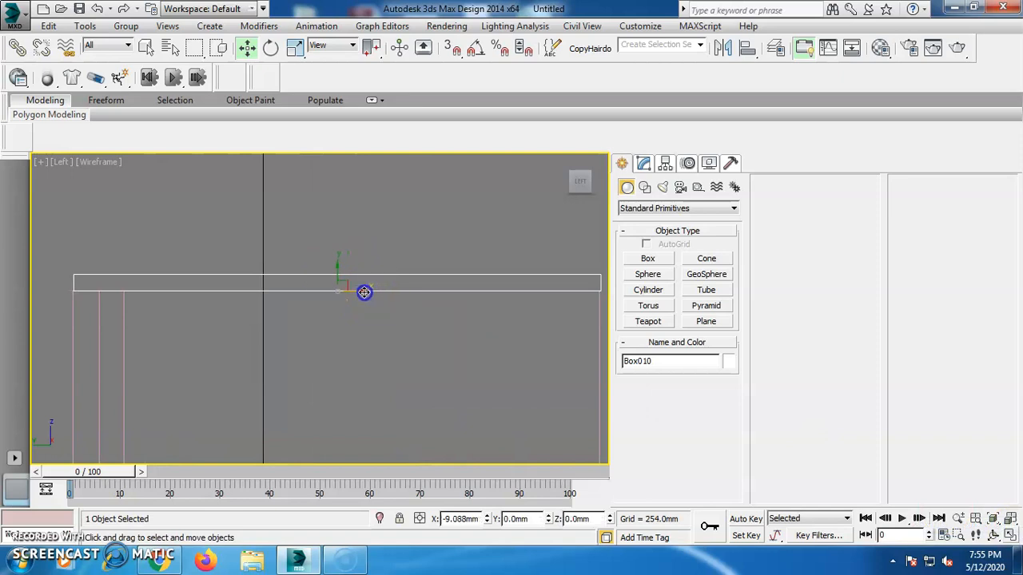
scroll(363, 294, "down", 6)
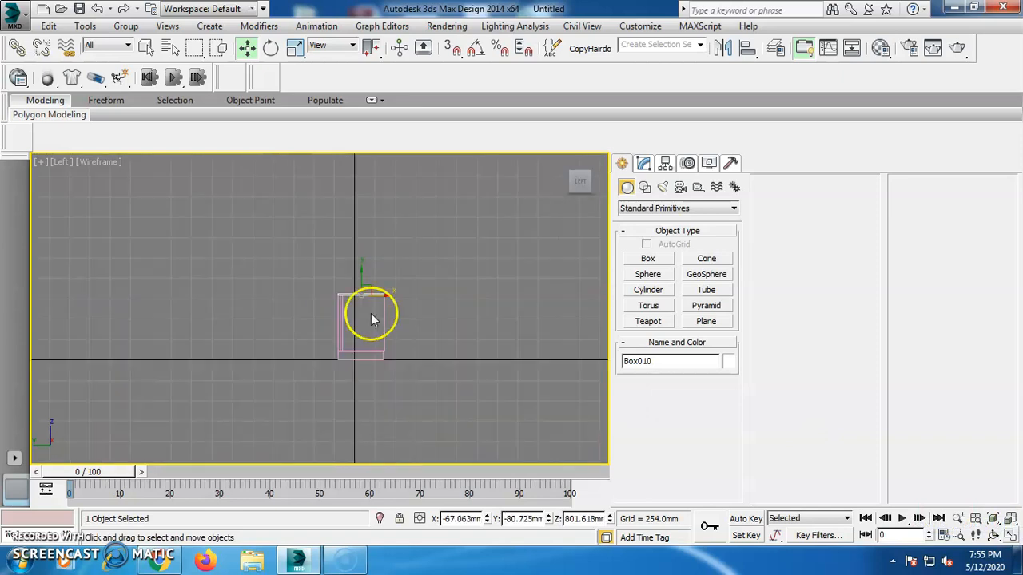
left_click(459, 331)
Examine the assembled cabinet in perspective and the plinth's fit under its base in the left view.
left_click(1010, 536)
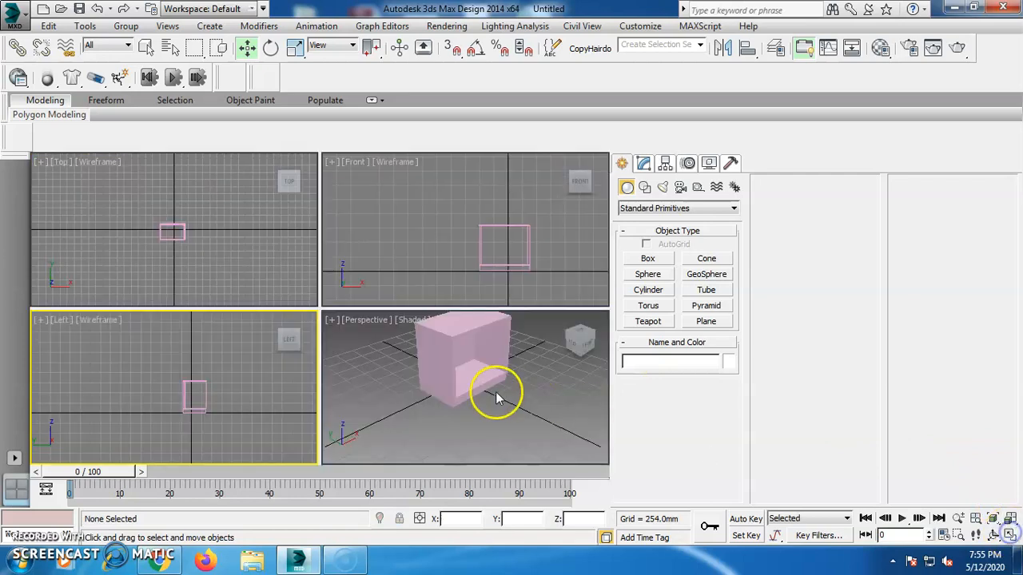
left_click(455, 410)
scroll(494, 352, "up", 2)
scroll(493, 354, "down", 5)
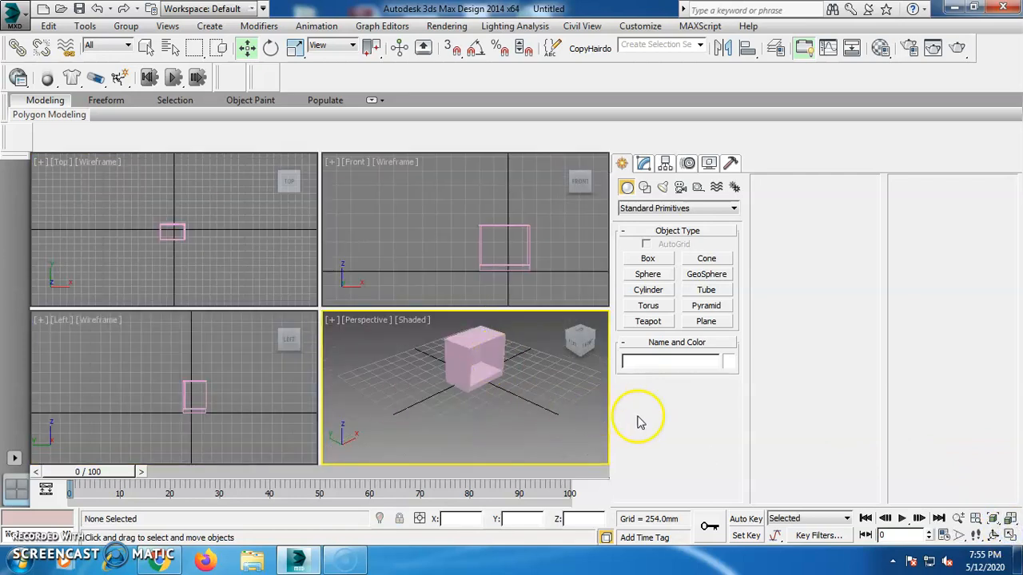
left_click(1005, 535)
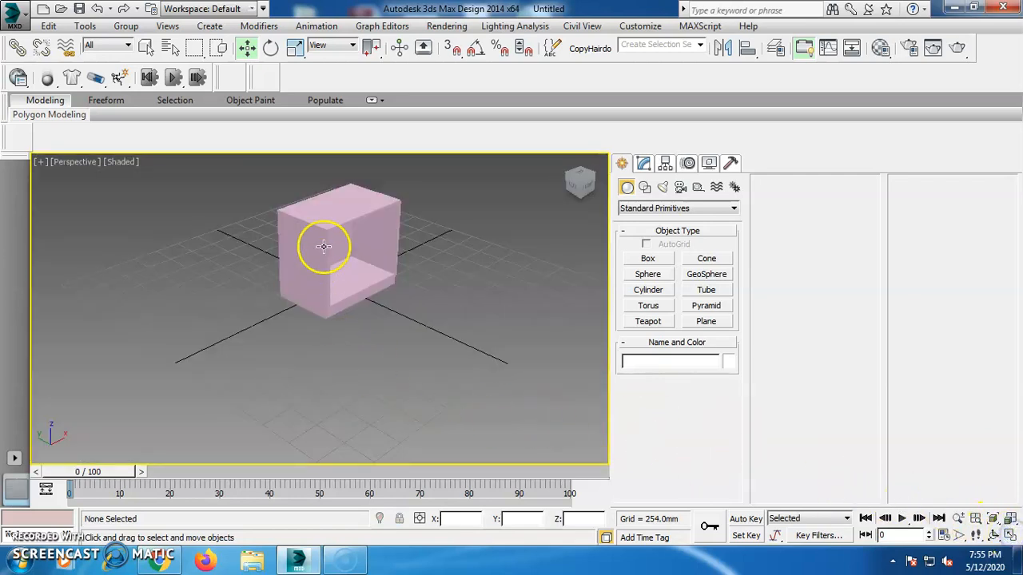
left_click(431, 375)
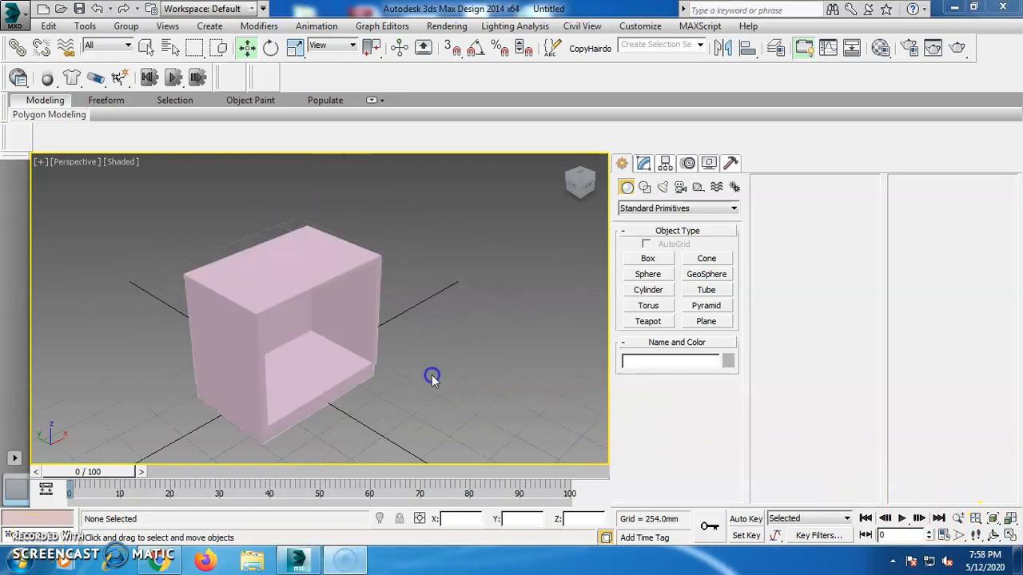
left_click(1009, 536)
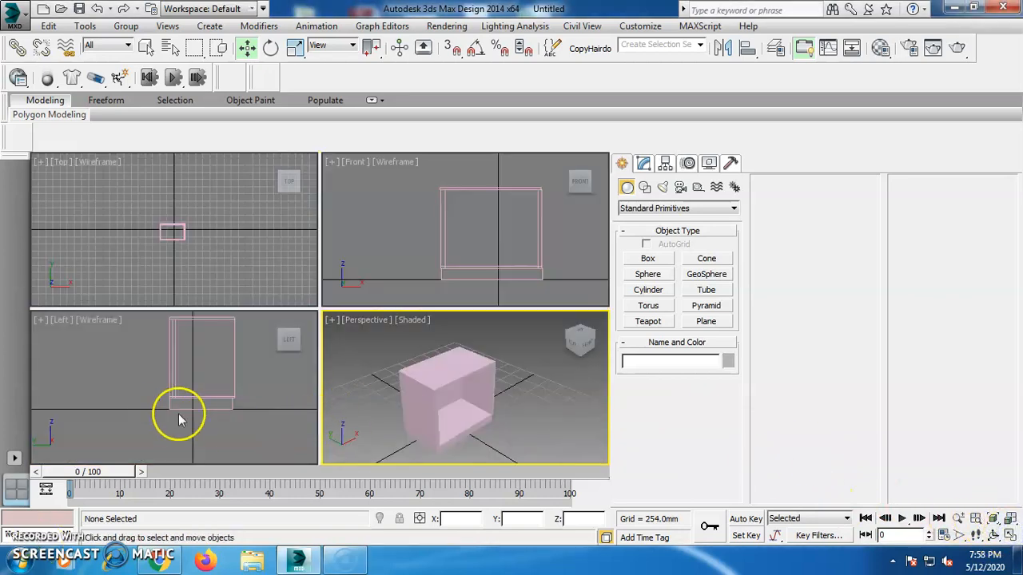
scroll(175, 410, "down", 4)
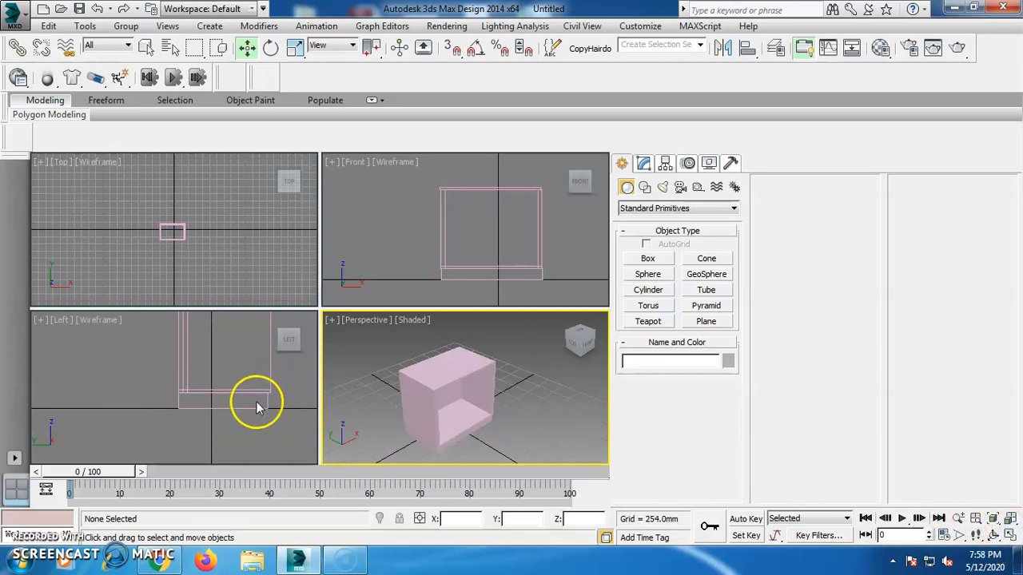
left_click(273, 431)
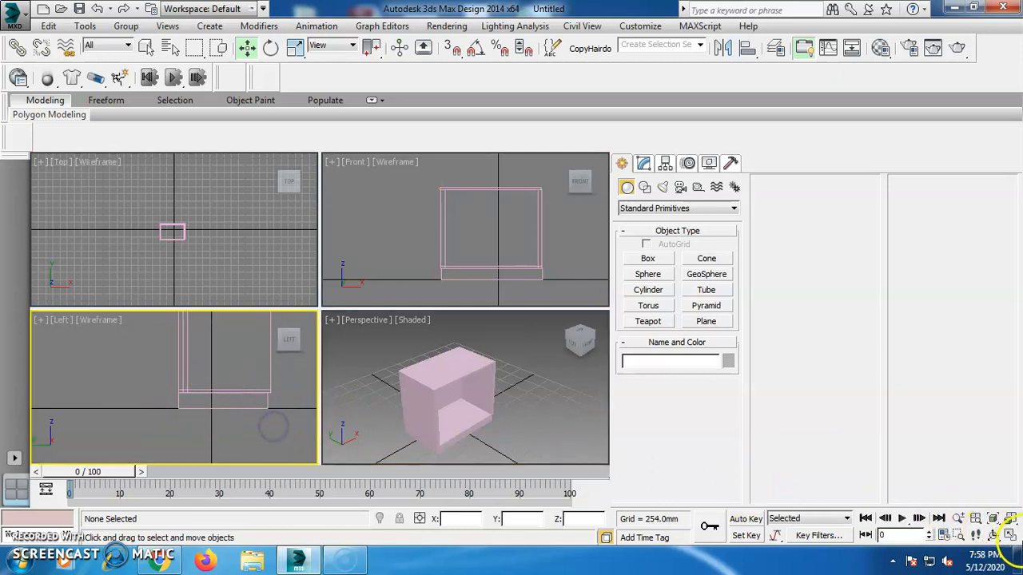
Set the plinth's length to 540 mm, then deselect it.
left_click(1009, 535)
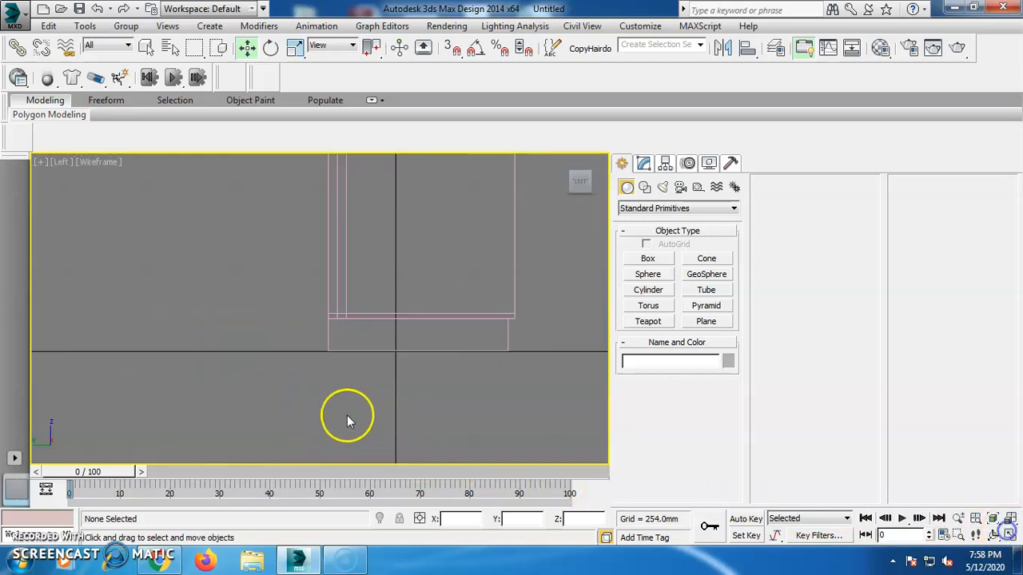
left_click(506, 334)
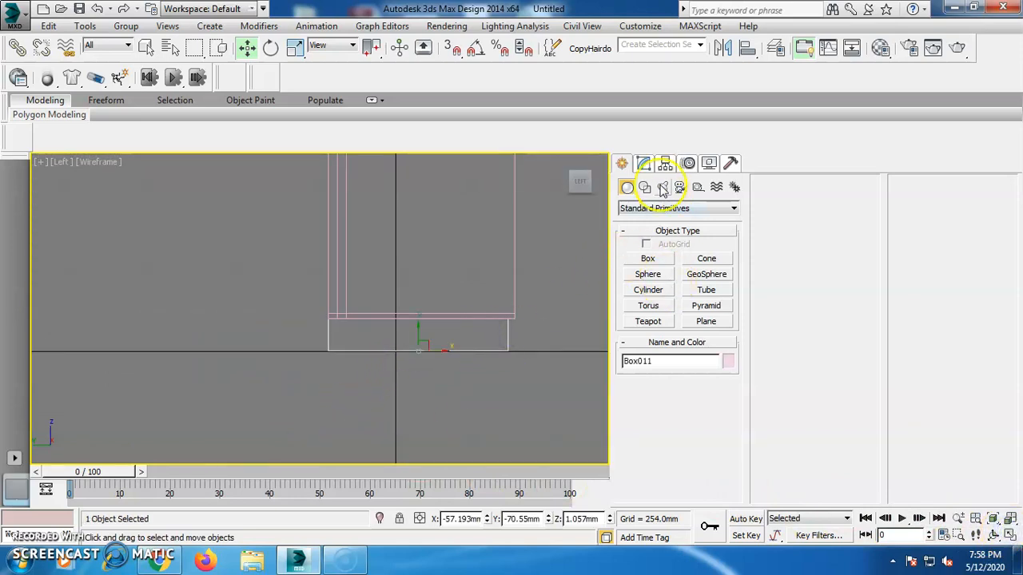
left_click(644, 163)
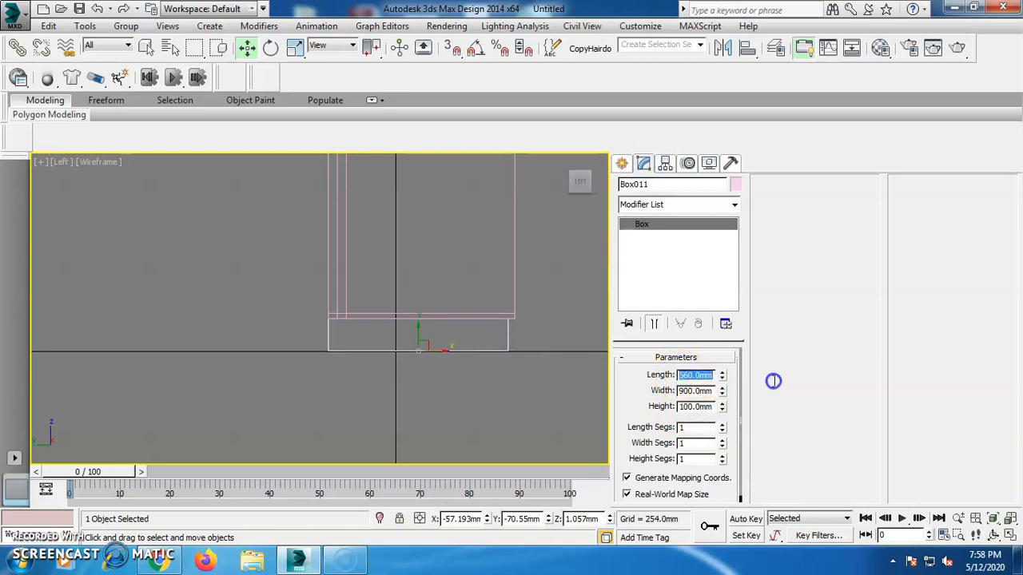
type("540")
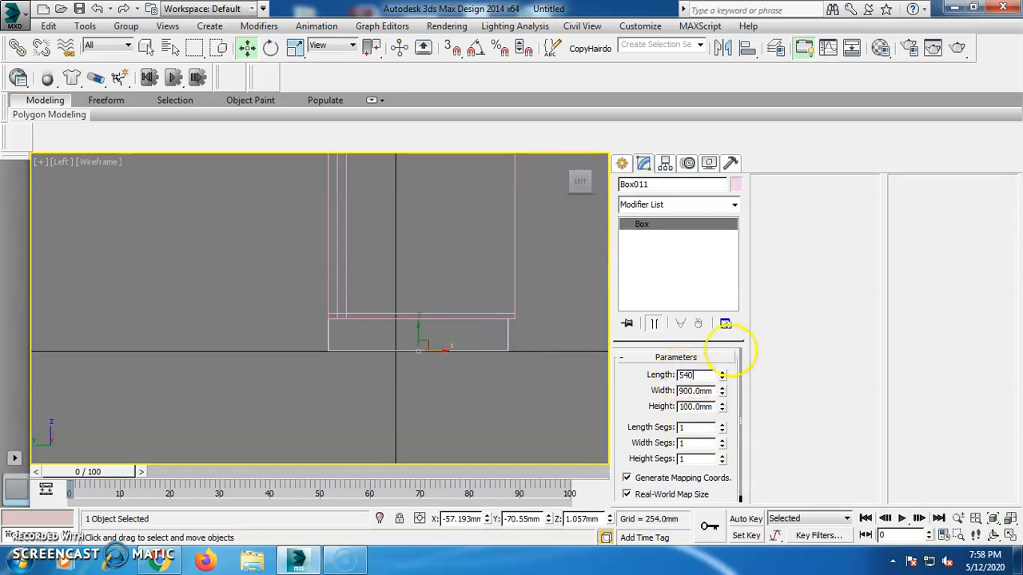
left_click(601, 416)
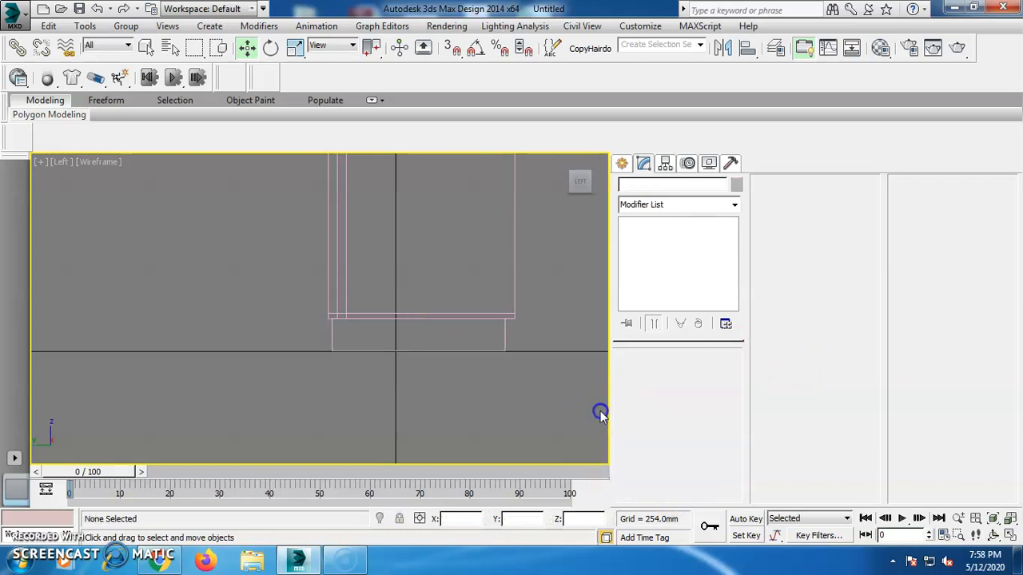
In the left view, move the plinth about 8 mm along Y so its rear edge lines up with the cabinet's back.
left_click(329, 329)
scroll(404, 335, "up", 3)
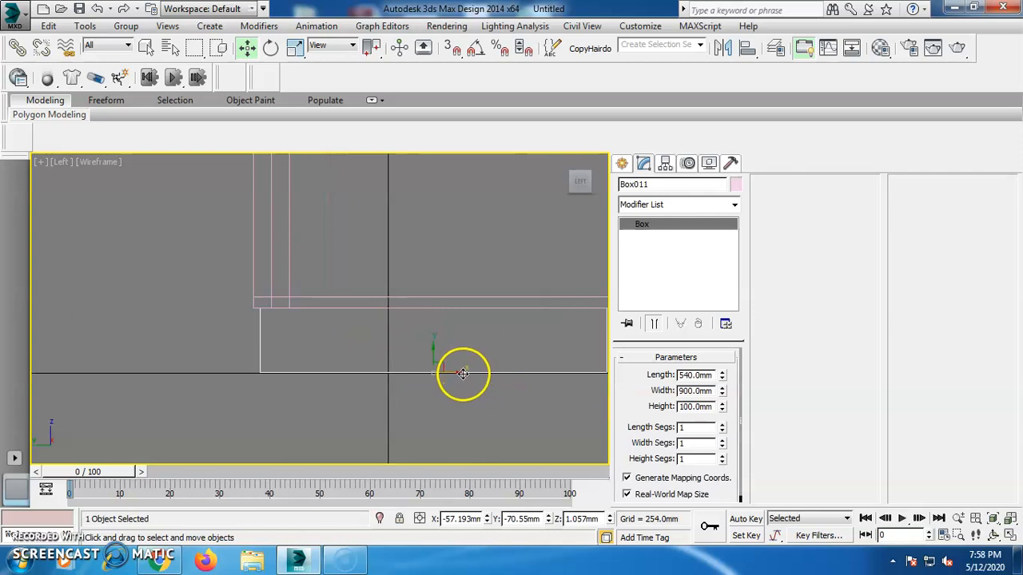
left_click_drag(463, 372, 456, 372)
scroll(449, 409, "down", 2)
scroll(449, 409, "down", 2)
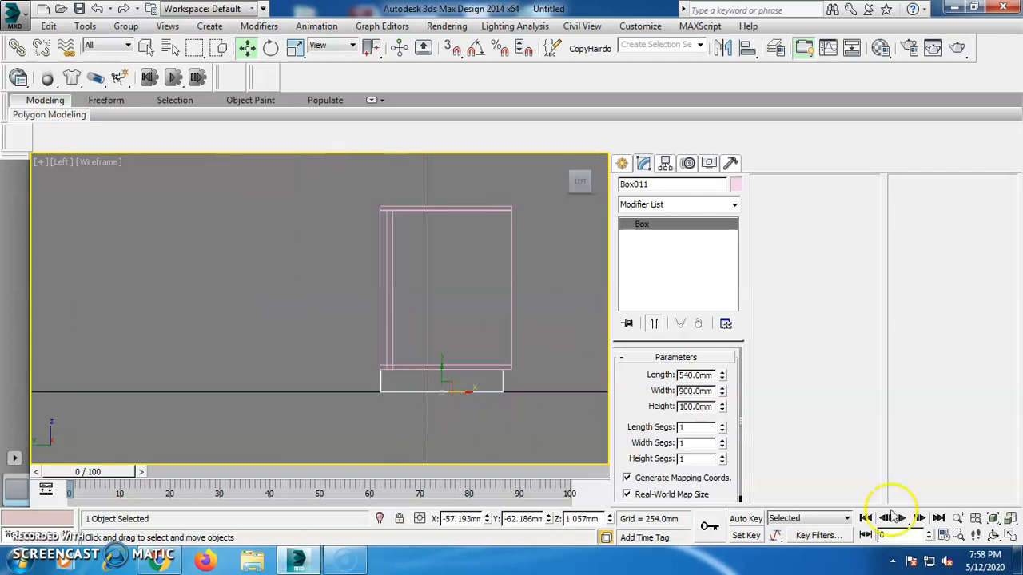
Select the whole cabinet in perspective, assign the grey custom object colour to all its parts, and deselect them.
left_click(1011, 535)
left_click(543, 436)
left_click_drag(513, 337, 415, 446)
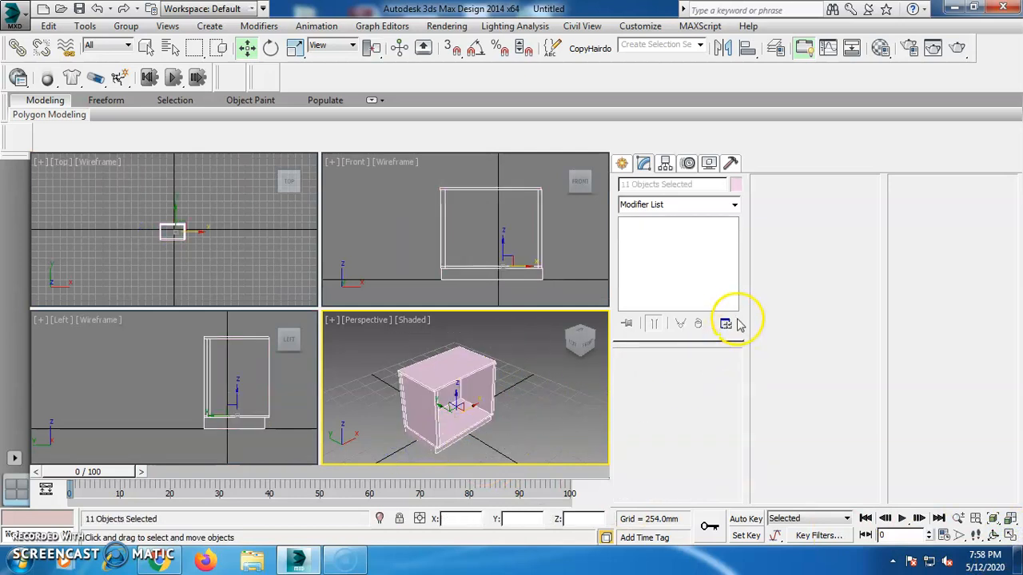
left_click(735, 184)
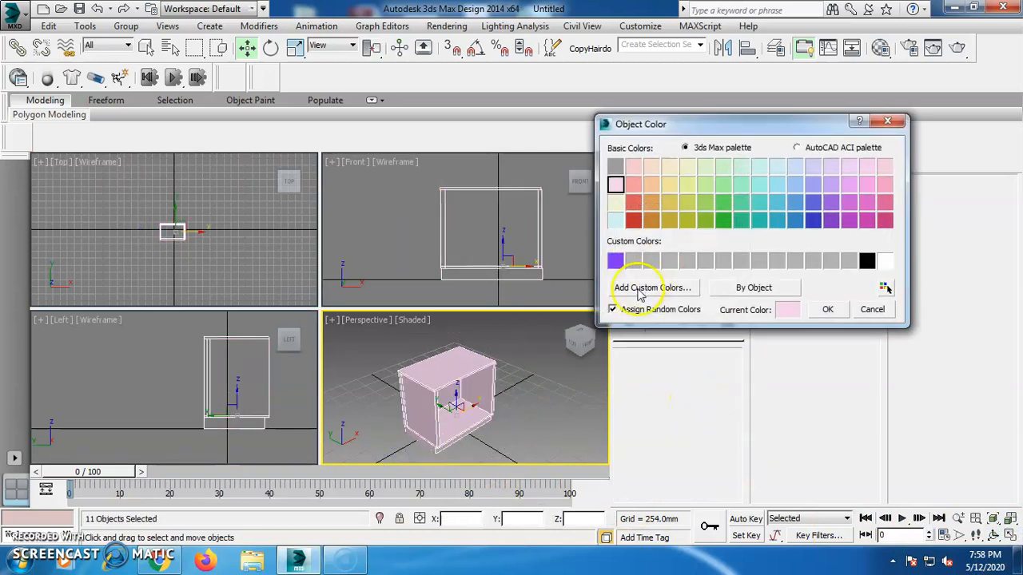
left_click(633, 261)
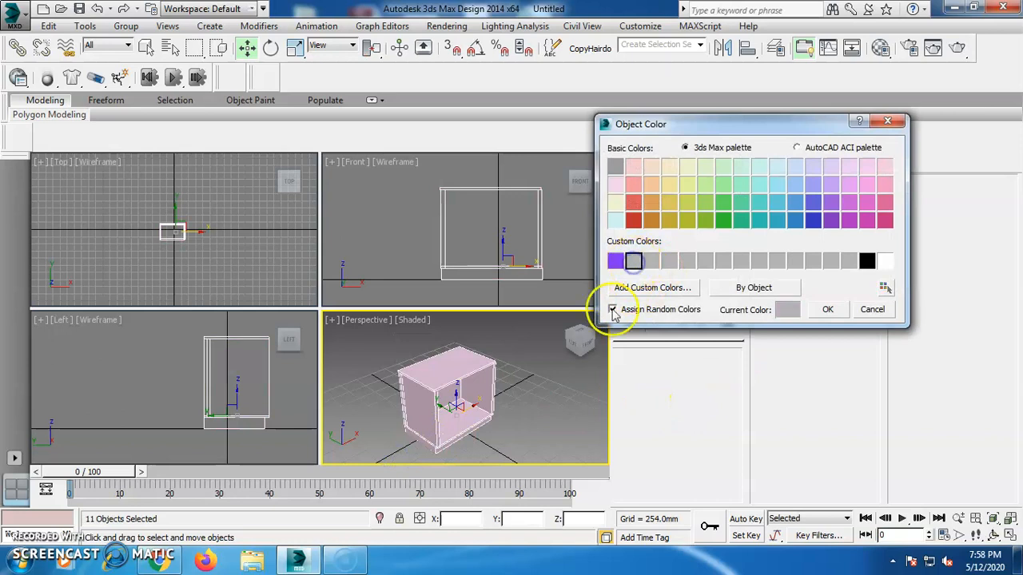
left_click(826, 310)
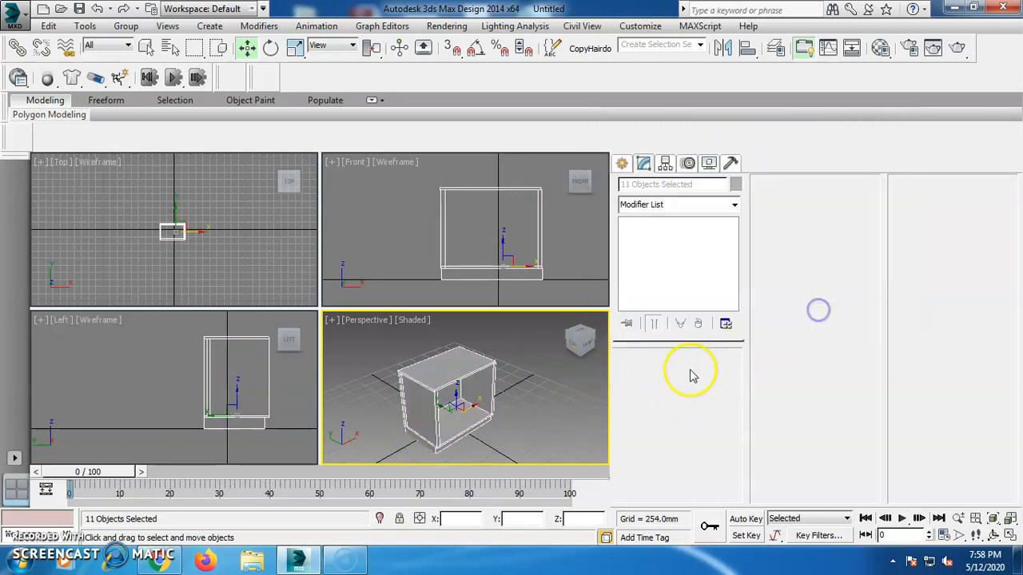
left_click(582, 409)
Recolour every part of the cabinet and plinth with the white custom object colour, then deselect them.
left_click(1010, 536)
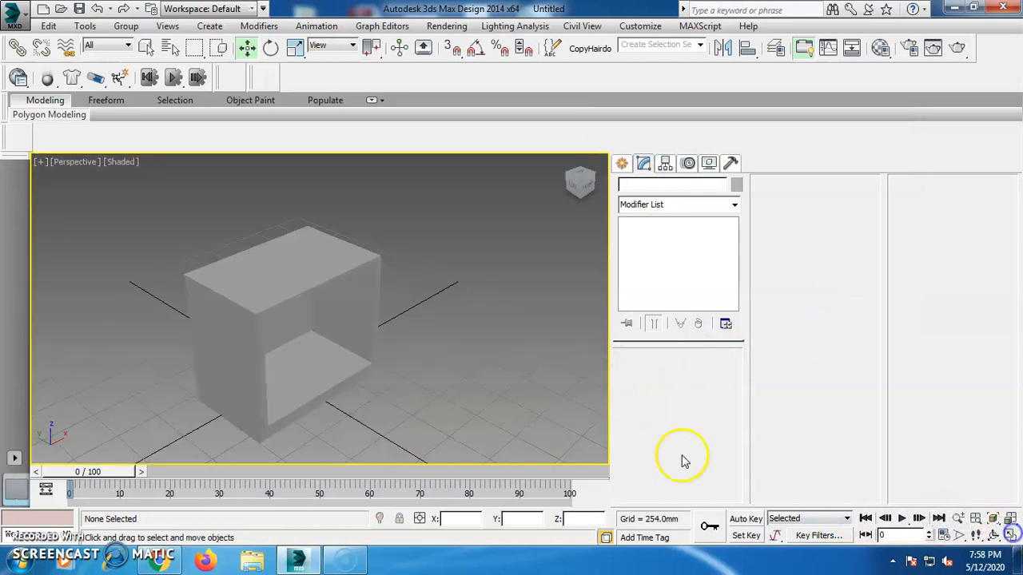
left_click_drag(463, 211, 248, 399)
left_click_drag(157, 450, 158, 449)
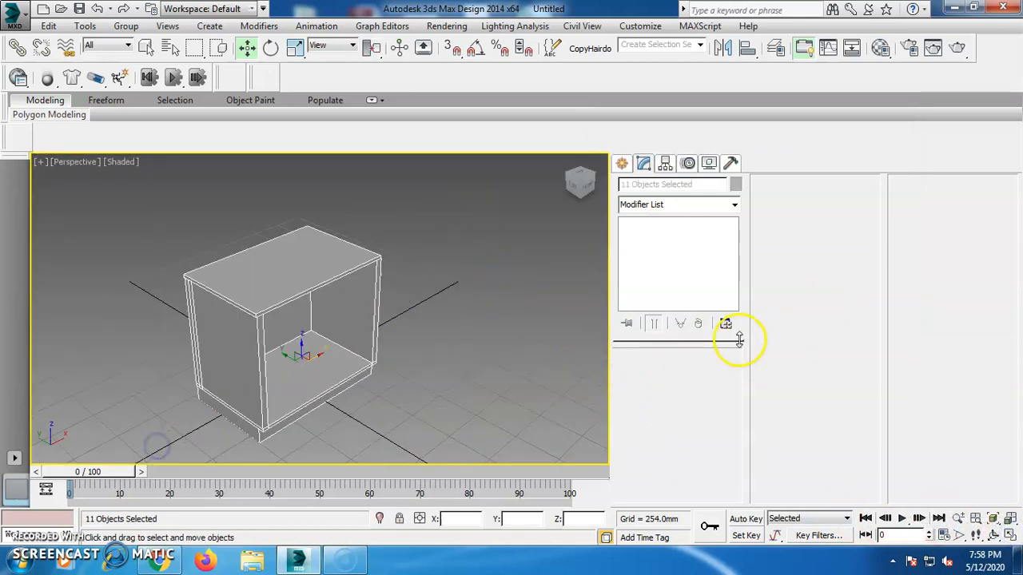
left_click(734, 187)
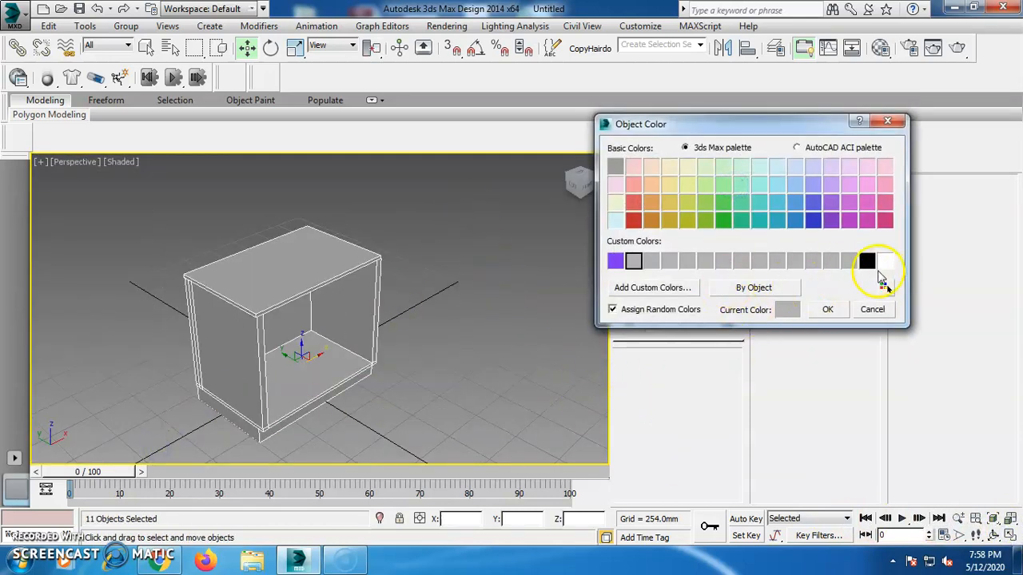
left_click(884, 262)
left_click(801, 312)
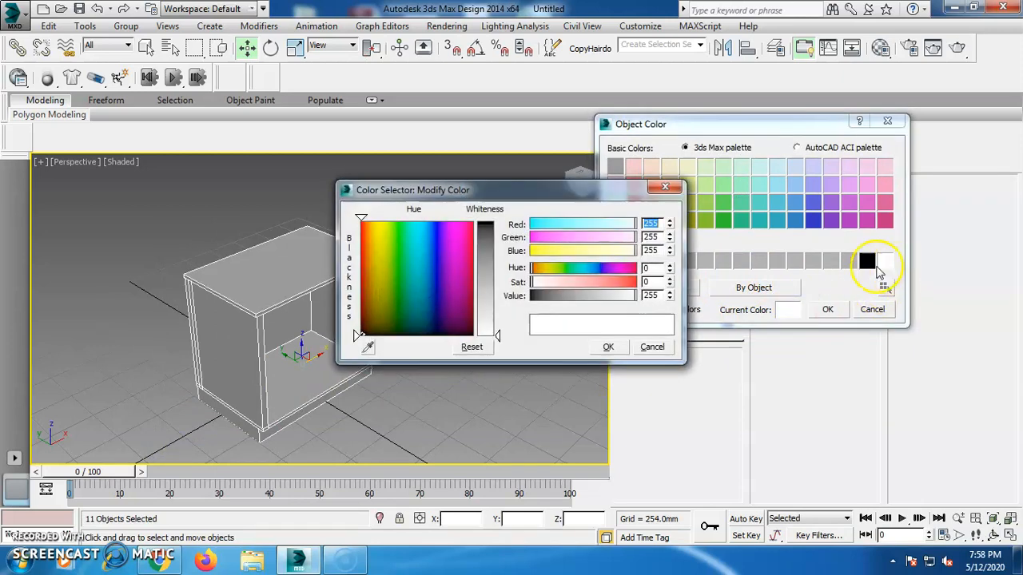
left_click(663, 184)
left_click(828, 309)
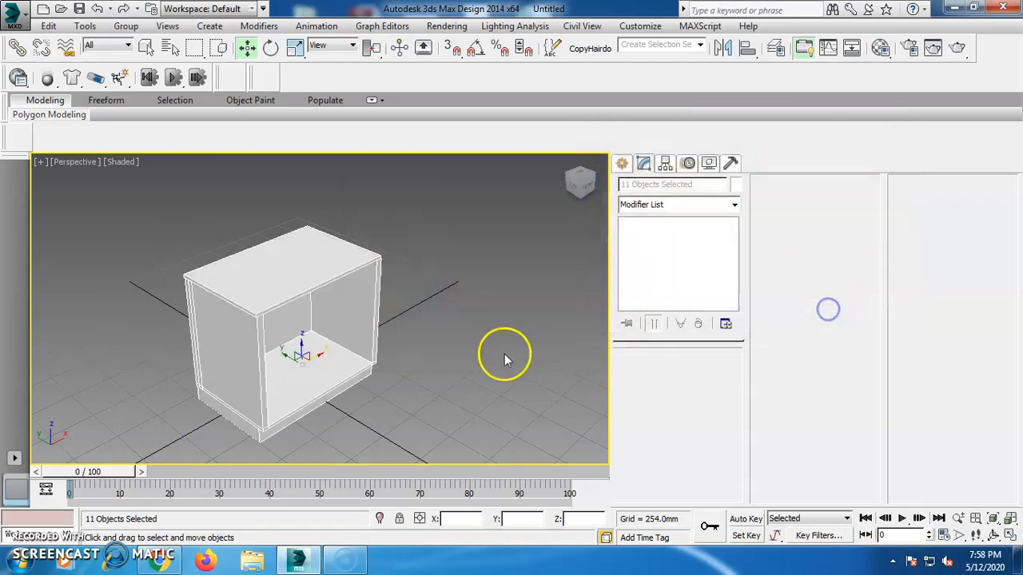
left_click(476, 365)
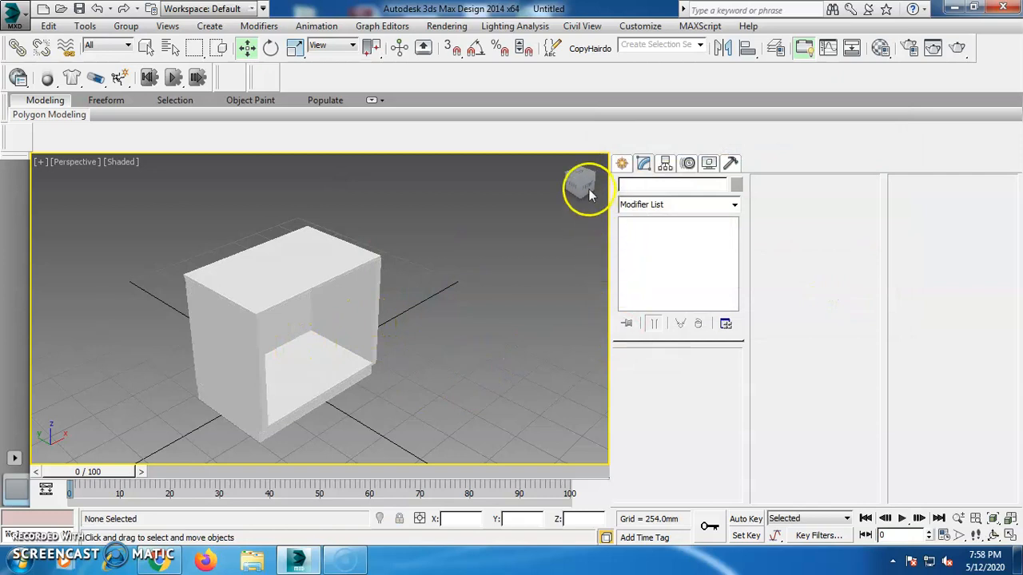
Examine the white cabinet from several angles in perspective, including its open front and recessed plinth, and return to the home view.
left_click(567, 161)
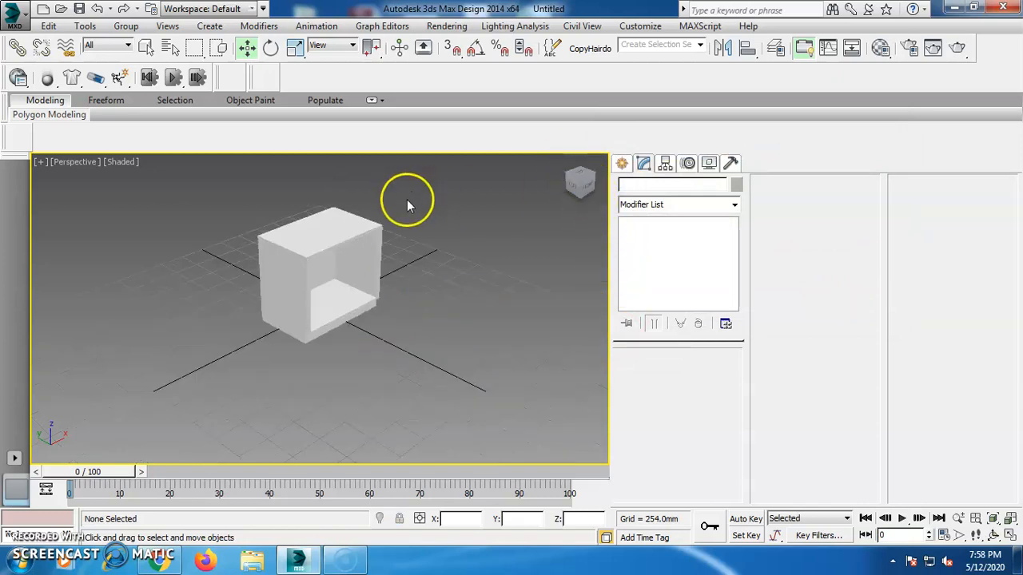
scroll(326, 212, "up", 4)
scroll(326, 212, "down", 2)
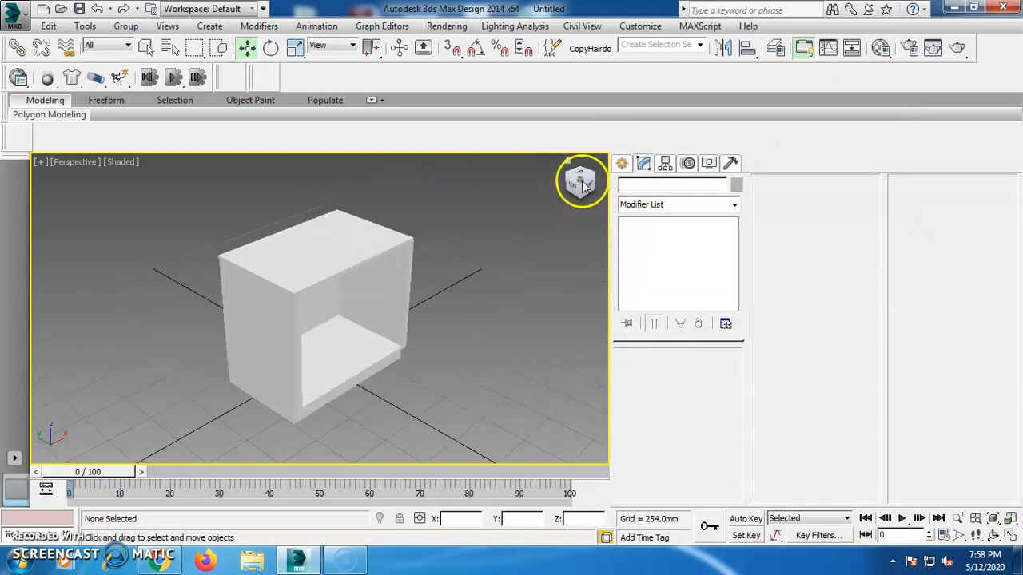
mouse_move(582, 182)
left_mouse_down()
mouse_move(587, 171)
mouse_move(35, 167)
mouse_move(96, 177)
mouse_move(86, 177)
mouse_move(44, 171)
mouse_move(583, 171)
mouse_move(454, 180)
mouse_move(571, 183)
left_mouse_up()
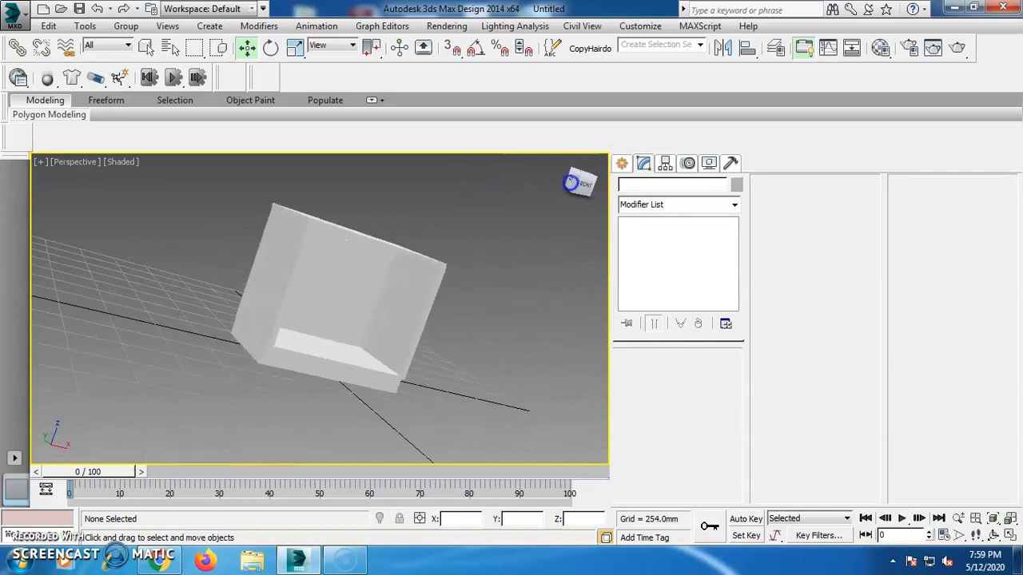
left_click(570, 162)
scroll(359, 219, "up", 2)
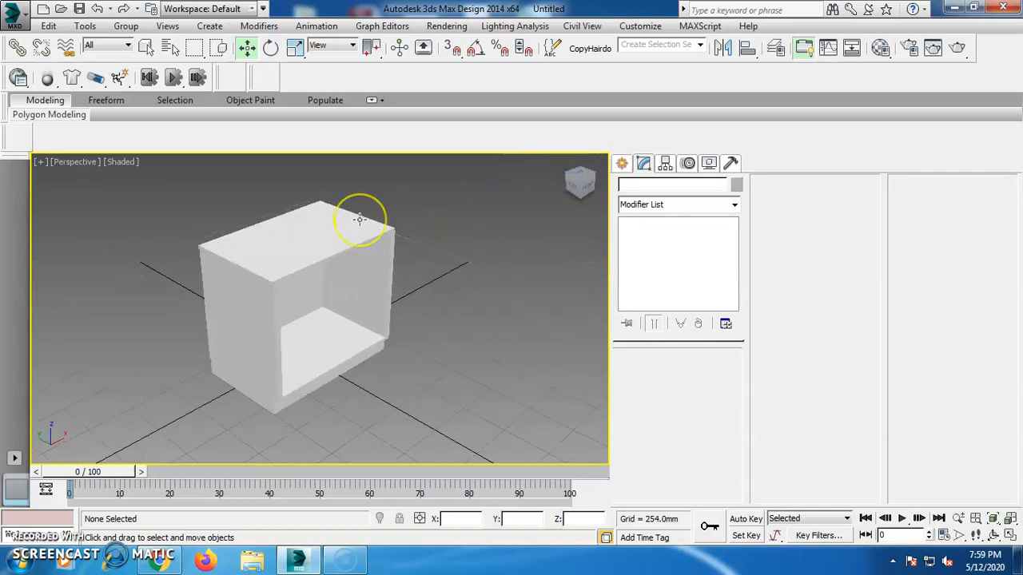
scroll(359, 218, "up", 2)
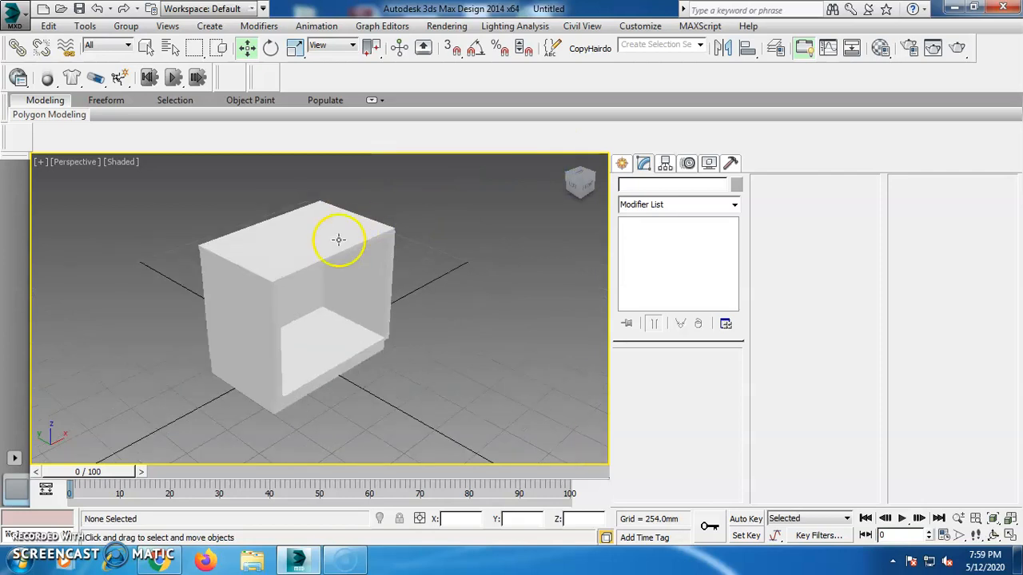